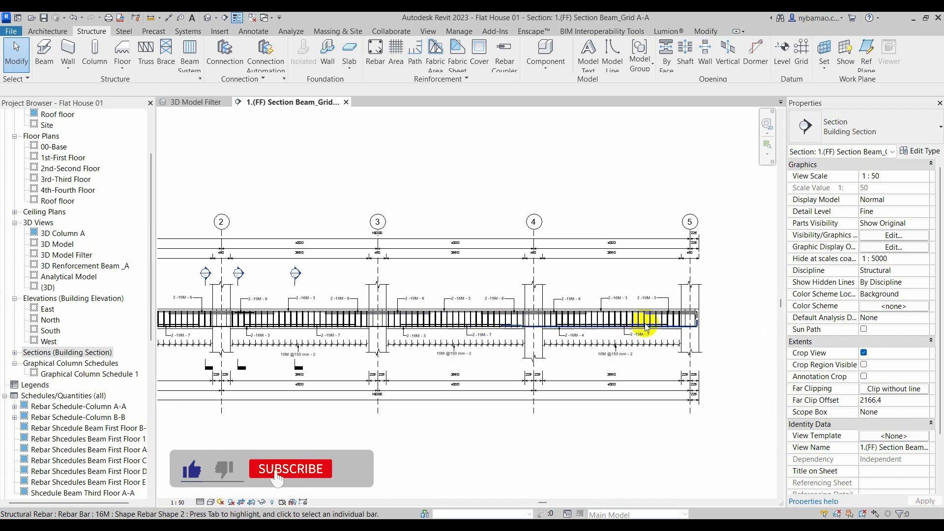
# Inspect the beam section along grid A-A and locate its first cross-section marker, beside grid 1, in the project browser
pyautogui.scroll(-1, 720, 315)
pyautogui.scroll(-4, 725, 296)
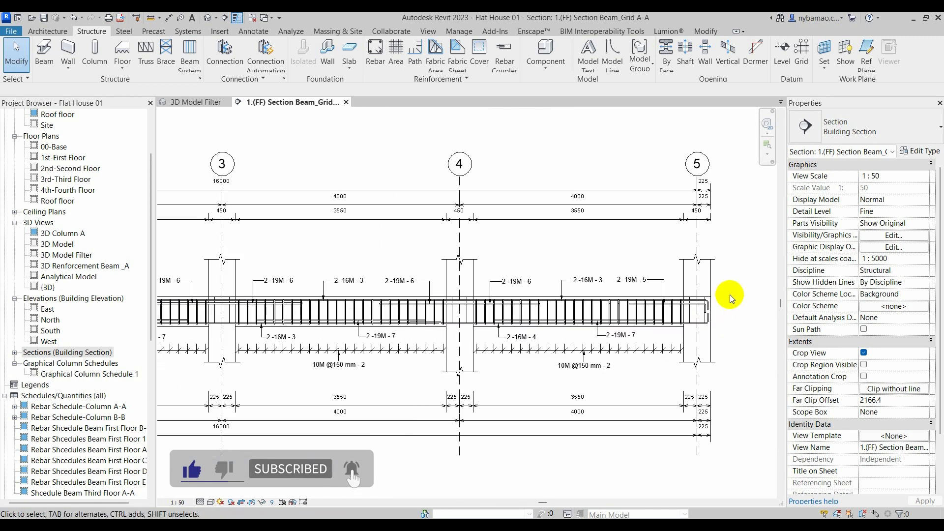
pyautogui.scroll(2, 533, 302)
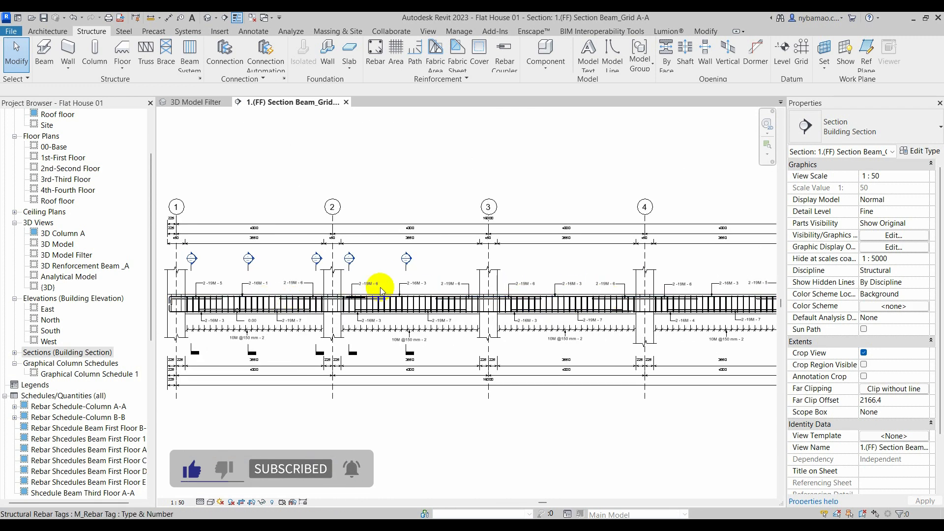
pyautogui.scroll(3, 276, 290)
pyautogui.scroll(2, 235, 248)
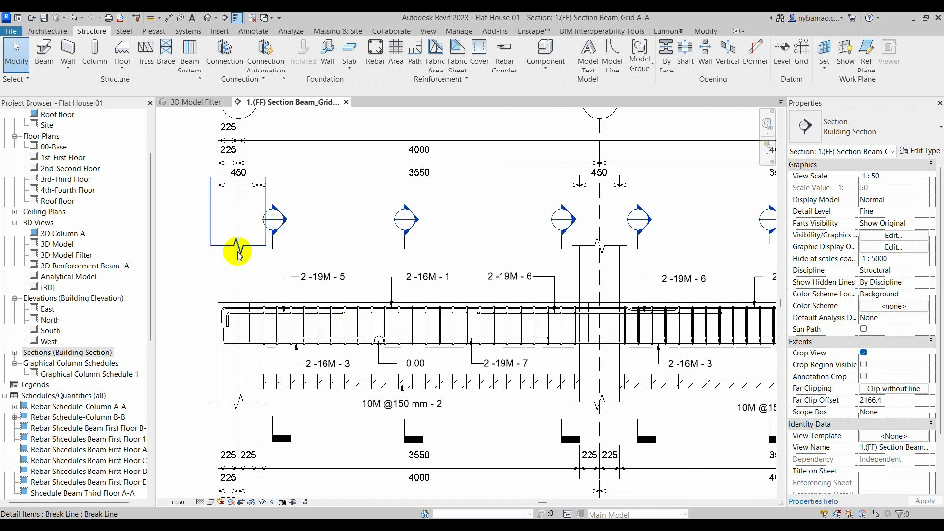
pyautogui.scroll(-1, 283, 249)
pyautogui.click(276, 248)
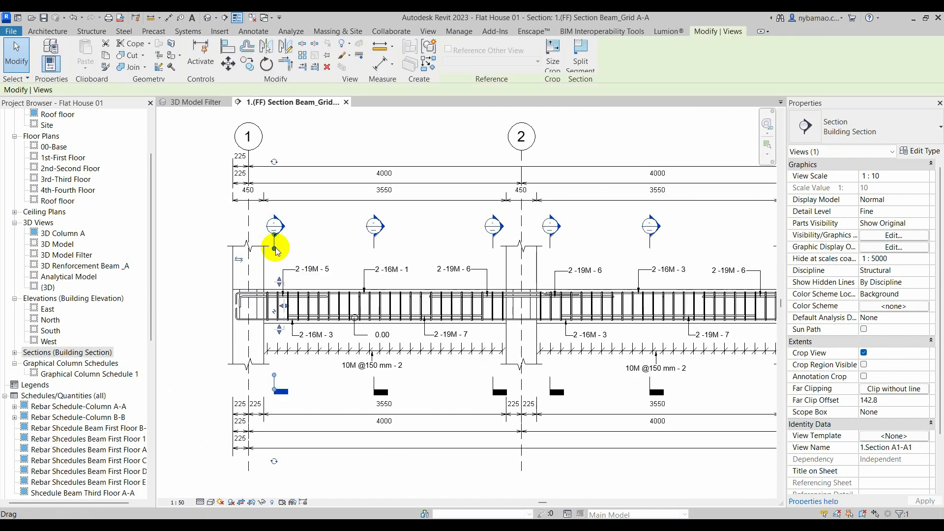
pyautogui.rightClick(276, 248)
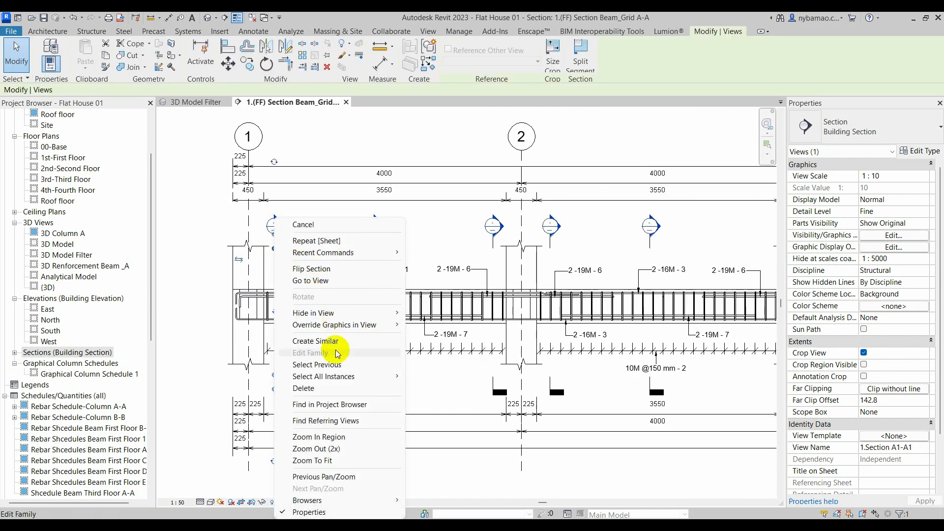
pyautogui.click(337, 404)
pyautogui.scroll(-3, 86, 393)
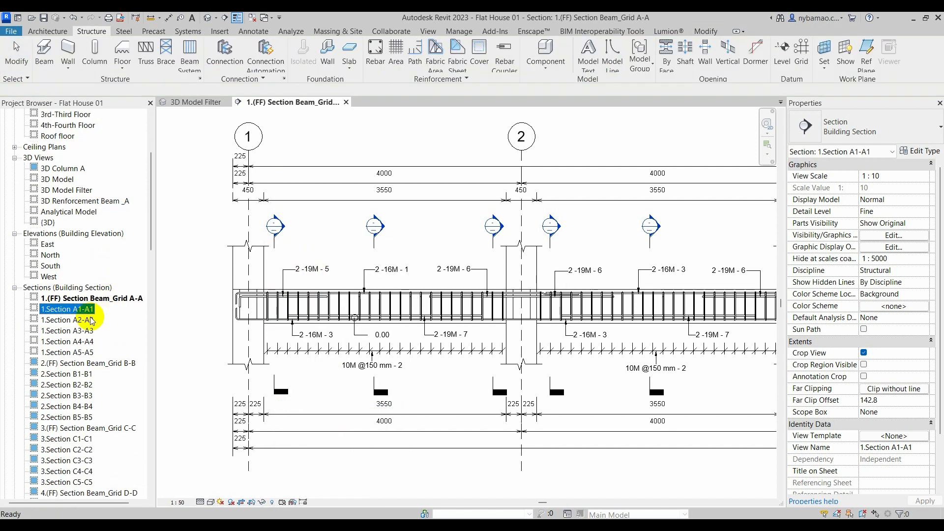
# Open cross-sections A1-A1, A2-A2 and A3-A3 to review their reinforcement details
pyautogui.doubleClick(66, 311)
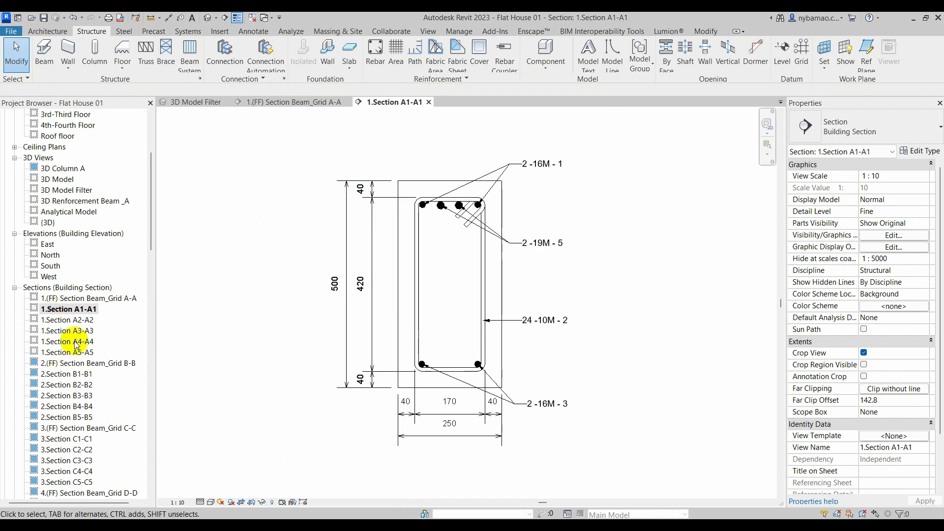
pyautogui.doubleClick(68, 320)
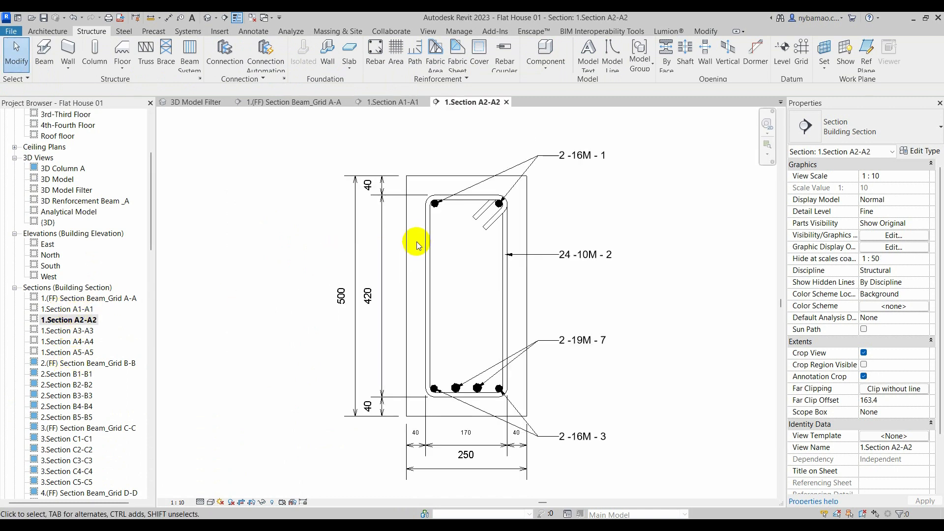
pyautogui.doubleClick(69, 330)
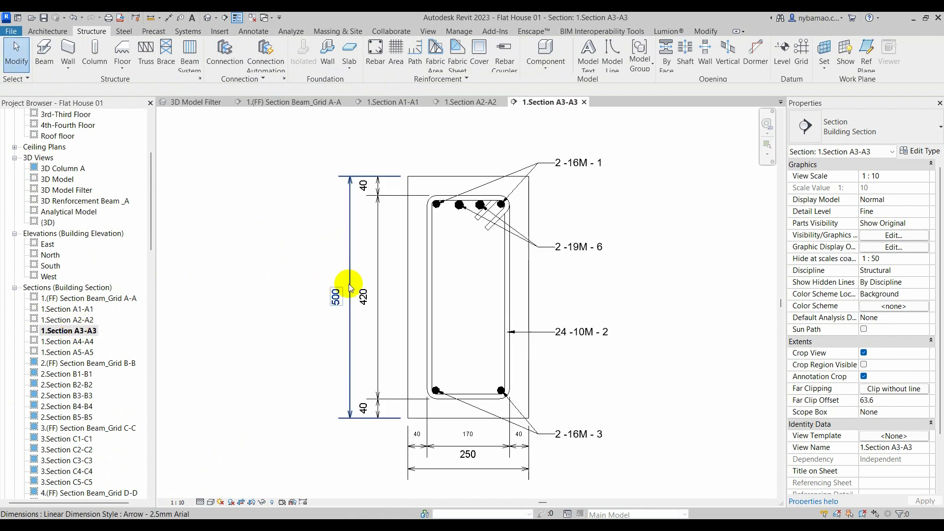
pyautogui.scroll(-2, 408, 285)
pyautogui.scroll(2, 411, 300)
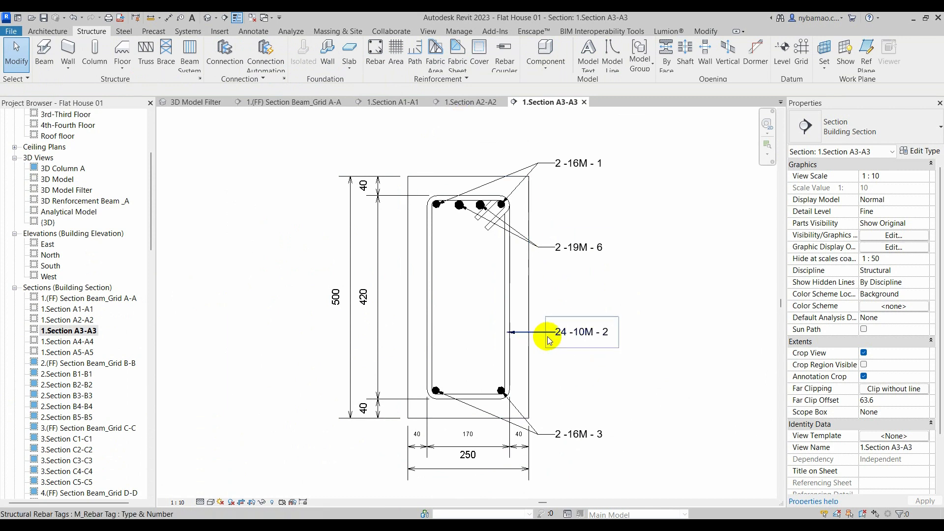
# Look back through cross-sections A2-A2 and A1-A1, and review the whole beam section along grid A-A
pyautogui.click(463, 106)
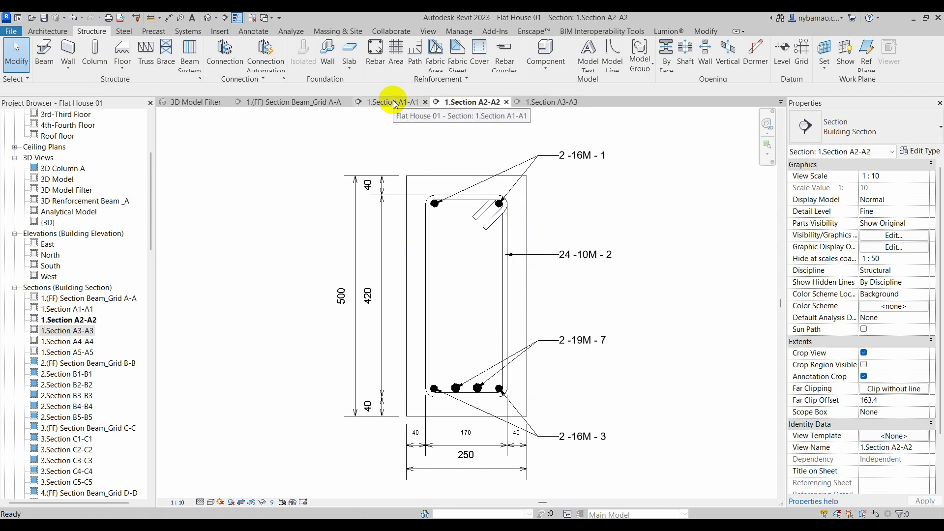
pyautogui.click(394, 104)
pyautogui.click(311, 108)
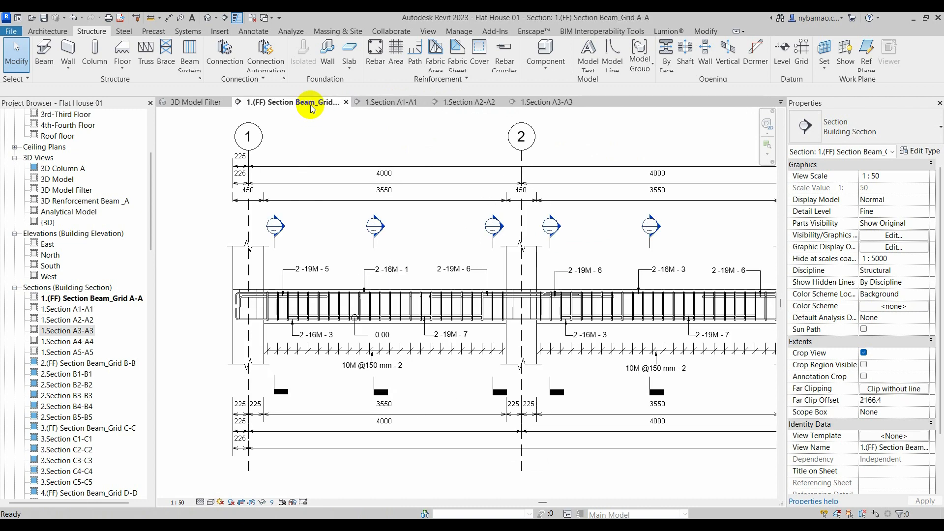
pyautogui.scroll(-6, 327, 238)
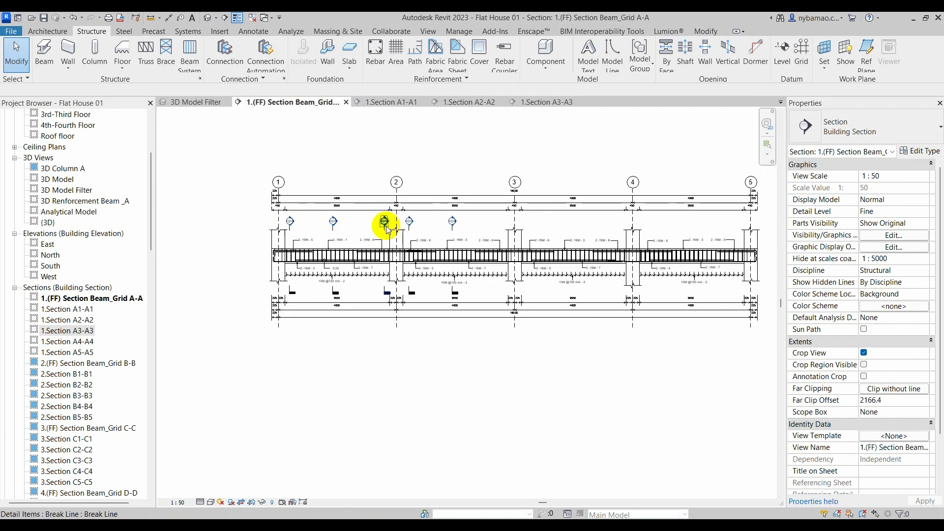
pyautogui.keyDown('shift'); pyautogui.hscroll(1, 401, 230); pyautogui.keyUp('shift')
pyautogui.scroll(2, 411, 229)
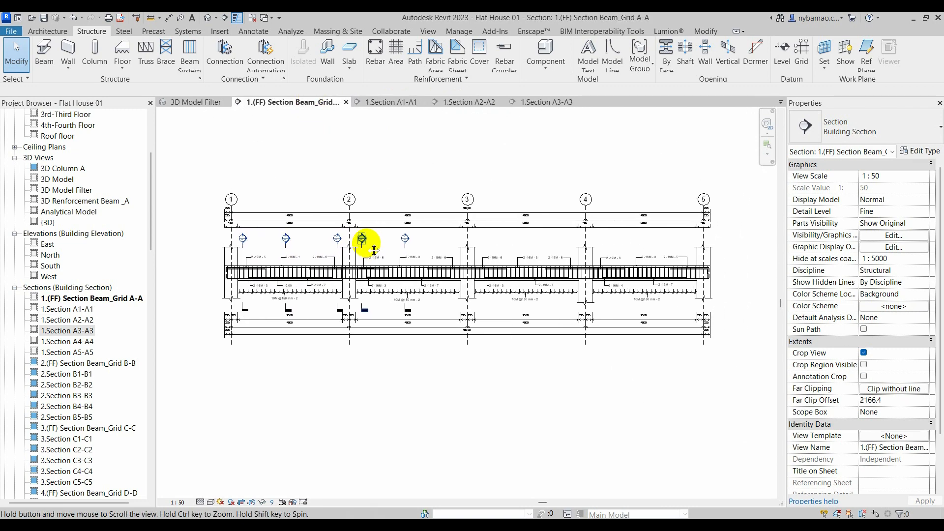
pyautogui.keyDown('shift'); pyautogui.hscroll(1, 395, 185); pyautogui.keyUp('shift')
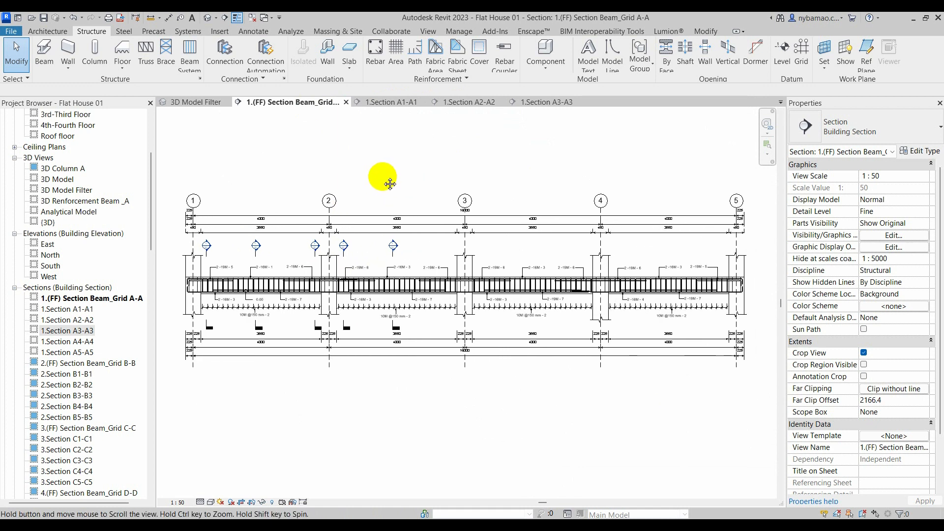
# Start a new sheet and select the A3 metric title block
pyautogui.click(427, 31)
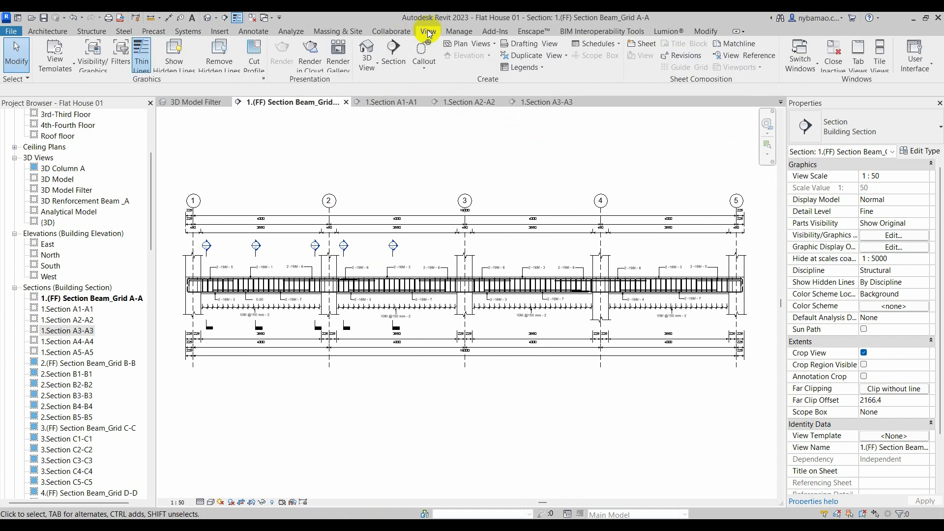
pyautogui.click(641, 49)
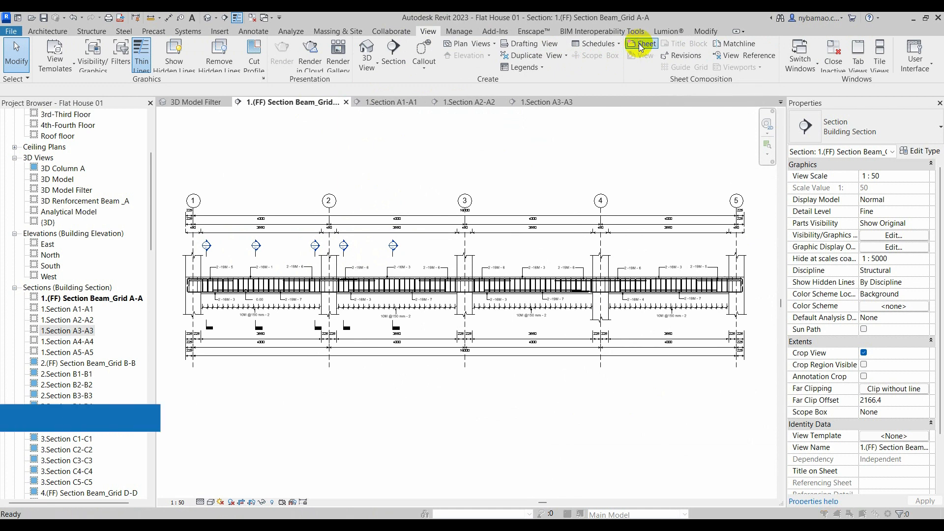
pyautogui.click(415, 188)
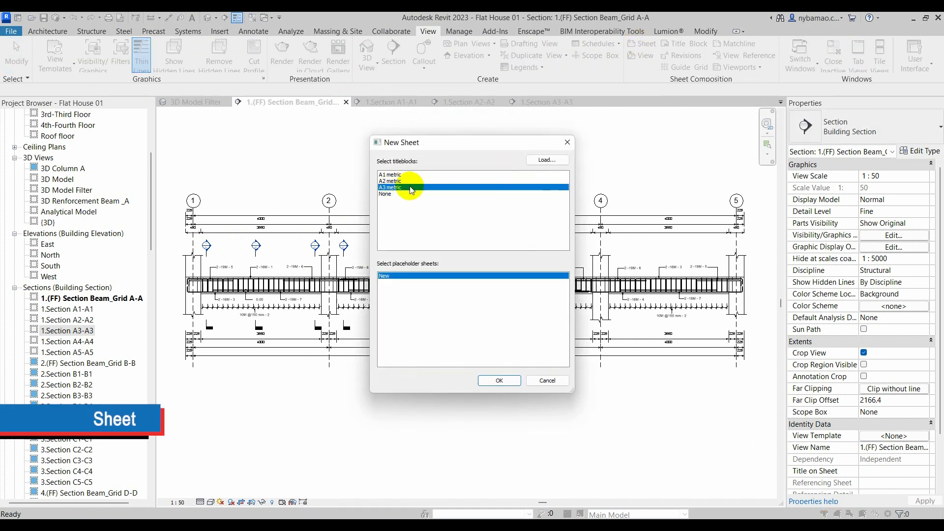
# Browse the English family library's US Titleblocks folder for loadable title block sizes without loading one
pyautogui.click(549, 161)
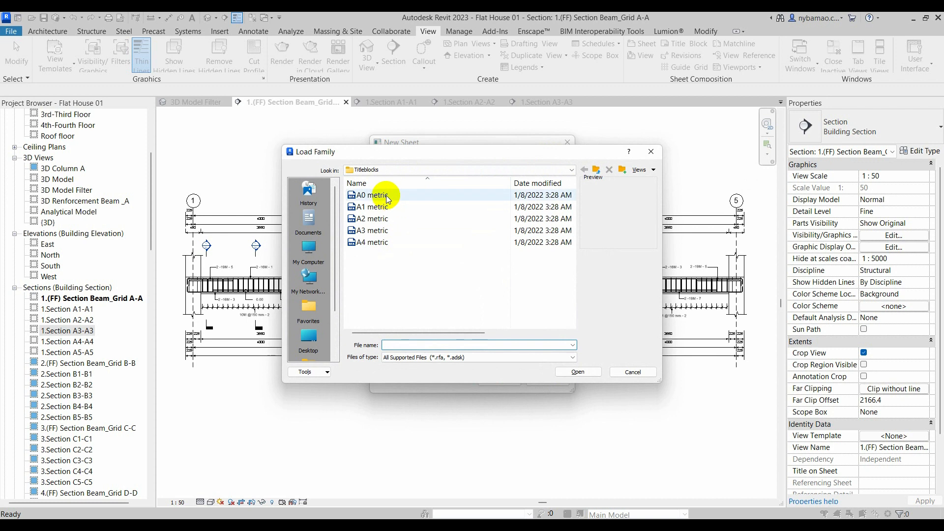
pyautogui.click(397, 171)
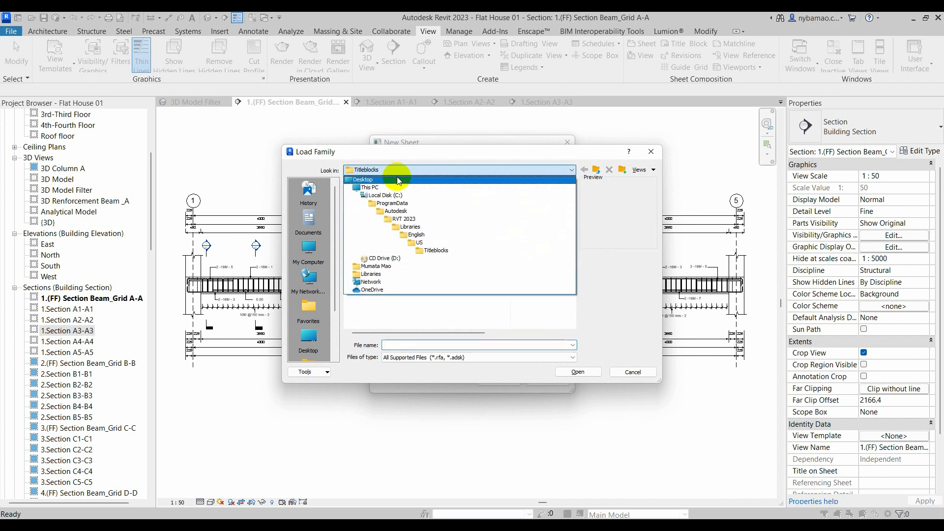
pyautogui.click(424, 235)
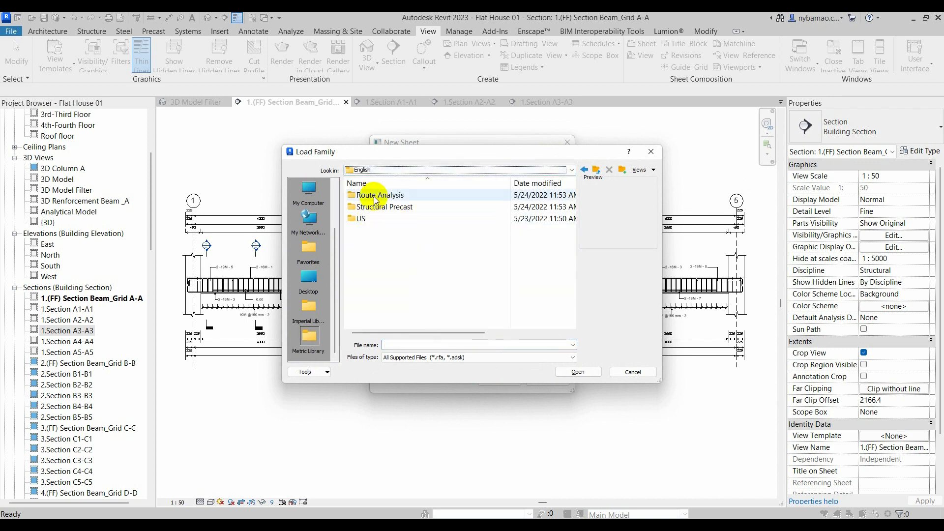
pyautogui.click(393, 170)
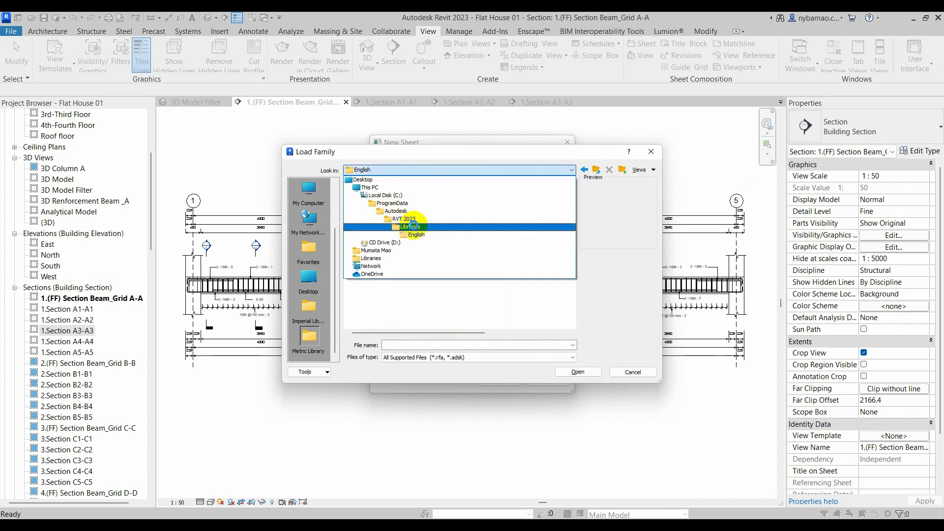
pyautogui.click(413, 227)
pyautogui.doubleClick(405, 232)
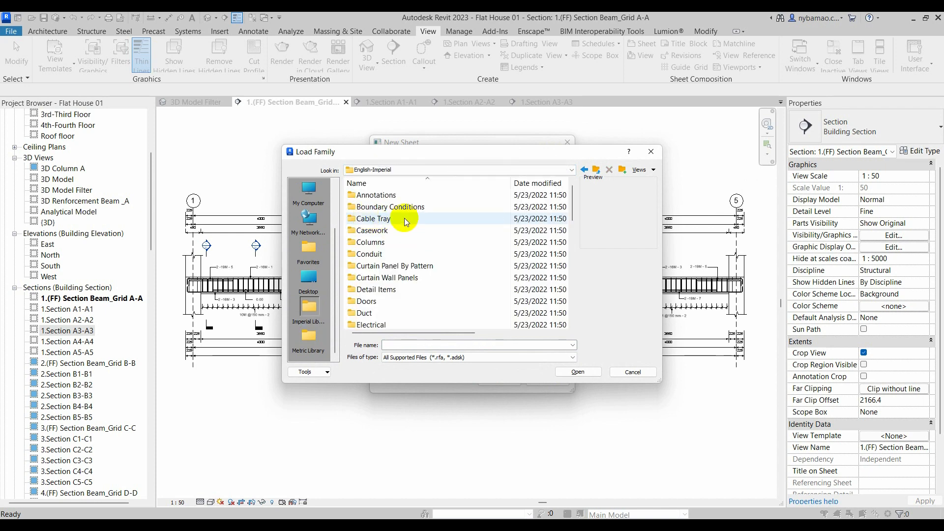
pyautogui.click(386, 170)
pyautogui.click(414, 229)
pyautogui.doubleClick(391, 221)
pyautogui.doubleClick(386, 218)
pyautogui.scroll(-10, 407, 244)
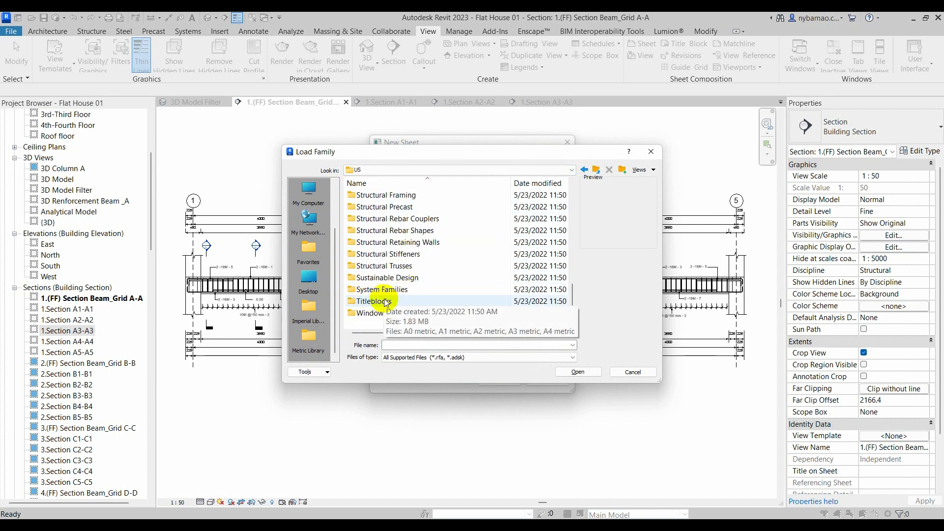
pyautogui.doubleClick(384, 300)
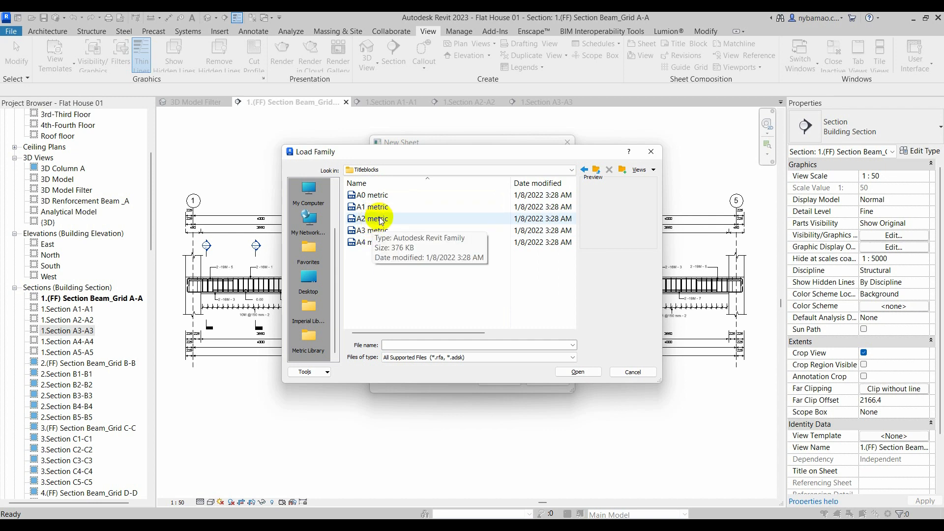
pyautogui.click(628, 372)
# Create the new sheet with the A3 metric title block
pyautogui.click(387, 188)
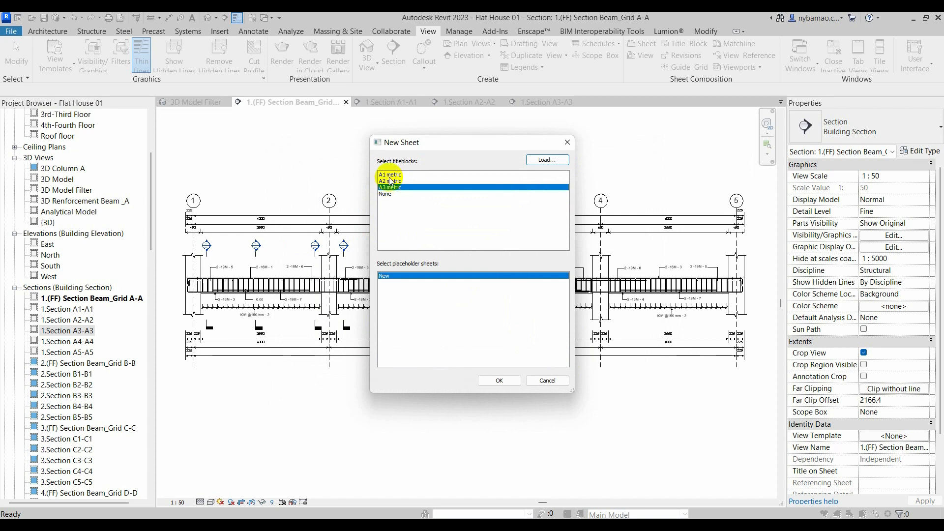
pyautogui.click(393, 180)
pyautogui.click(394, 175)
pyautogui.click(397, 182)
pyautogui.click(387, 188)
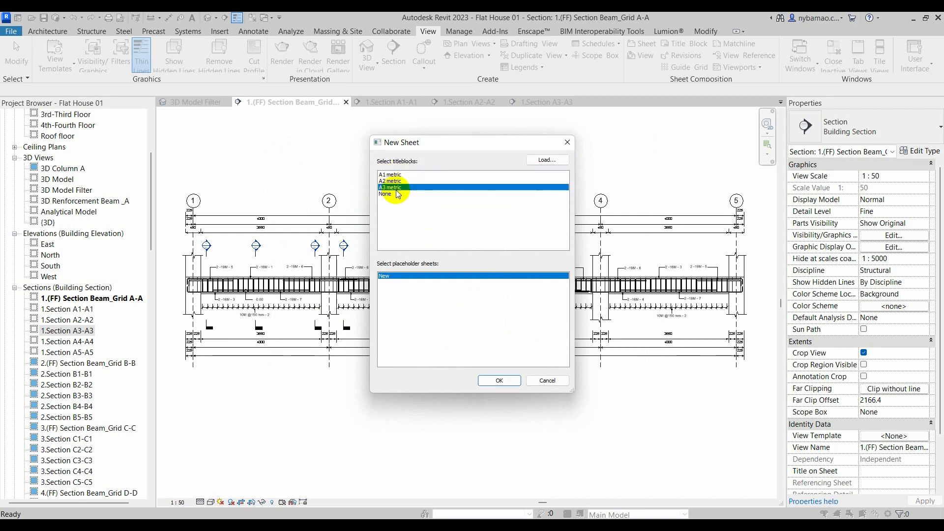
pyautogui.click(500, 381)
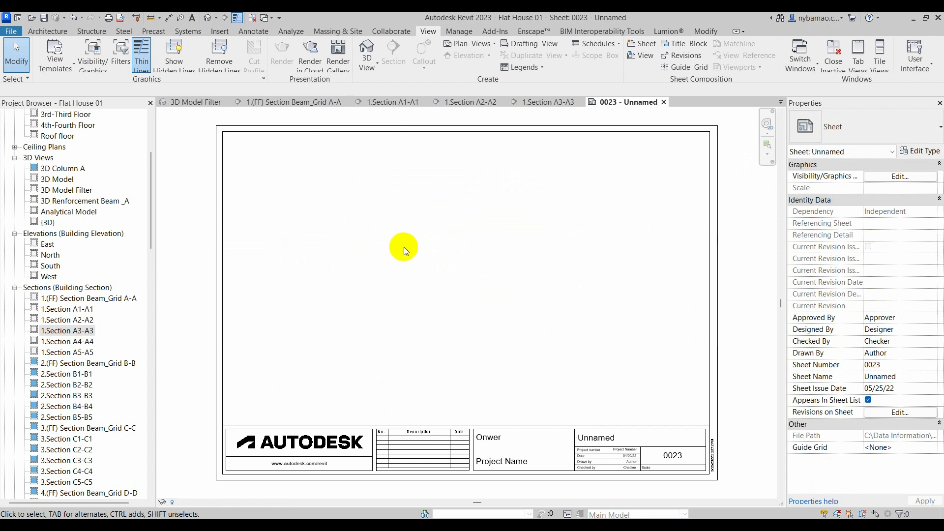
# Collapse the building sections in the project browser and retitle the unnamed sheet with number 0003 and name "Section Beam First Floor A-A"
pyautogui.scroll(-2, 402, 251)
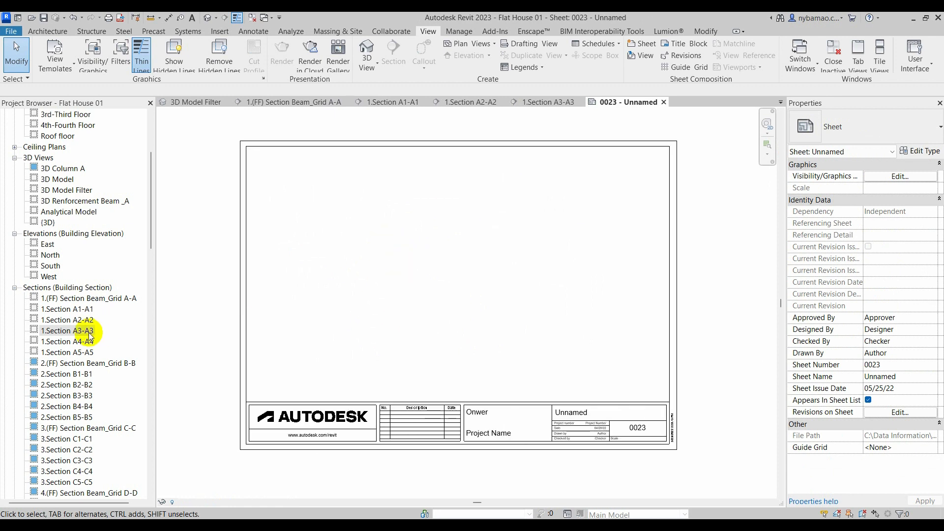
pyautogui.scroll(-4, 90, 335)
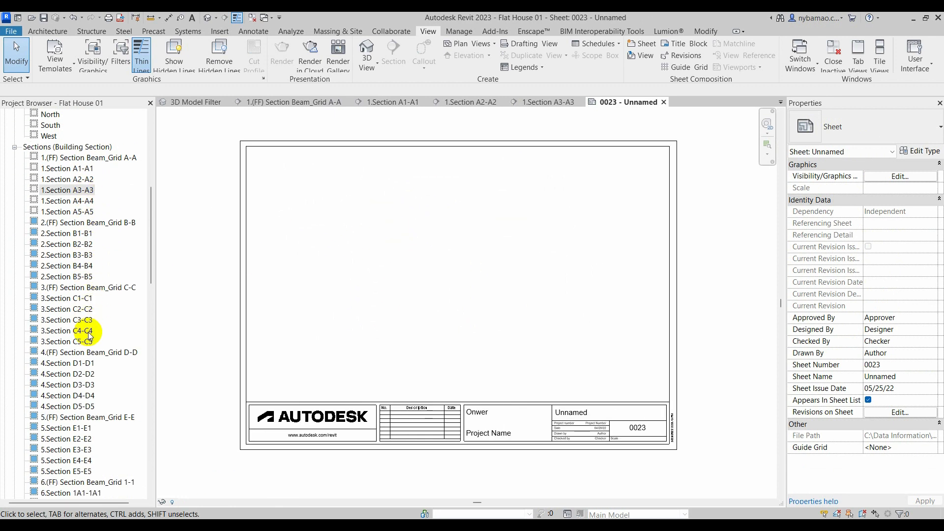
pyautogui.click(14, 147)
pyautogui.scroll(-4, 57, 200)
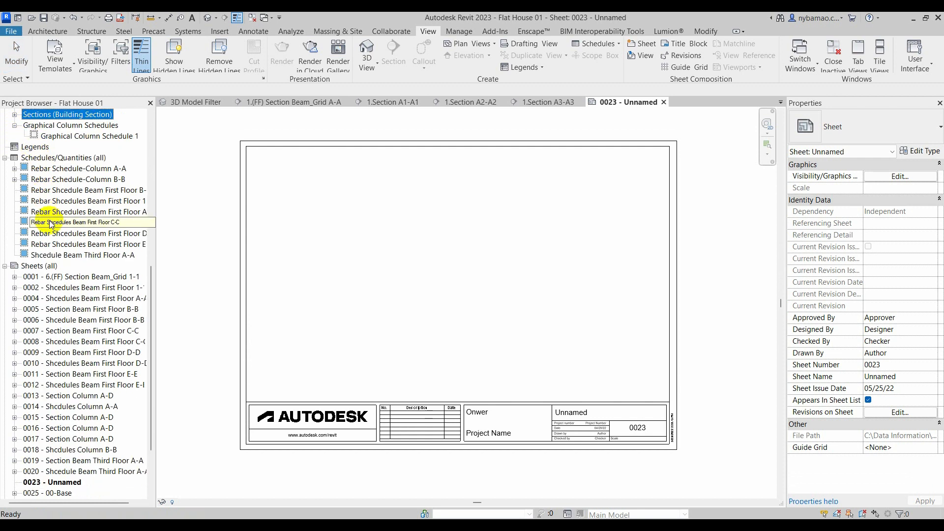
pyautogui.click(55, 396)
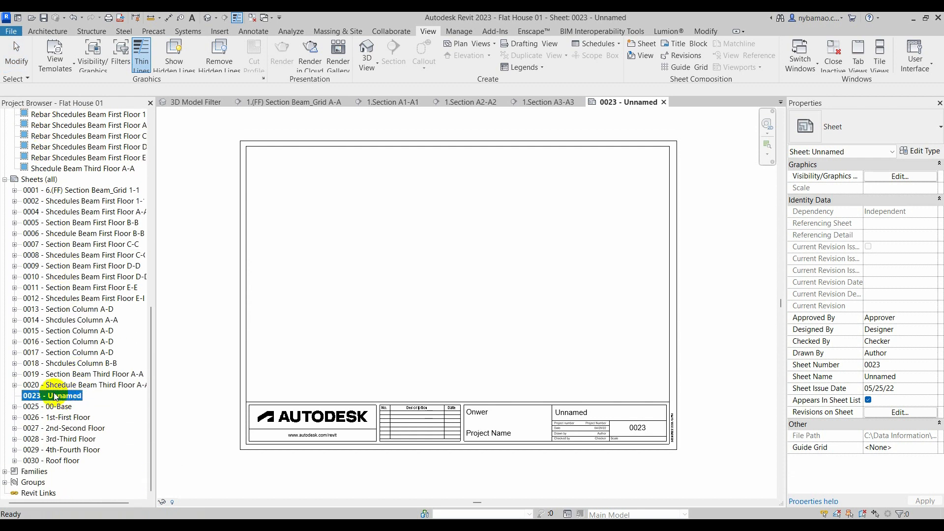
pyautogui.click(55, 397)
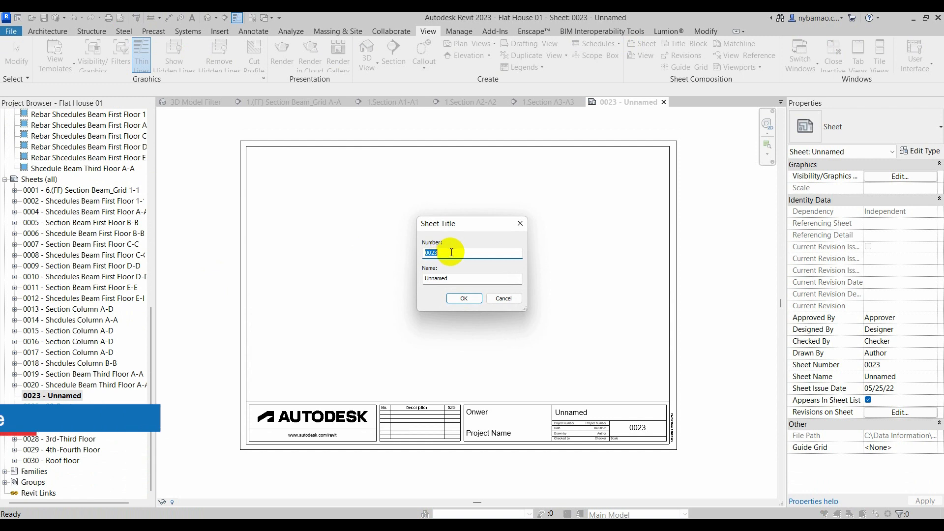
pyautogui.write('000')
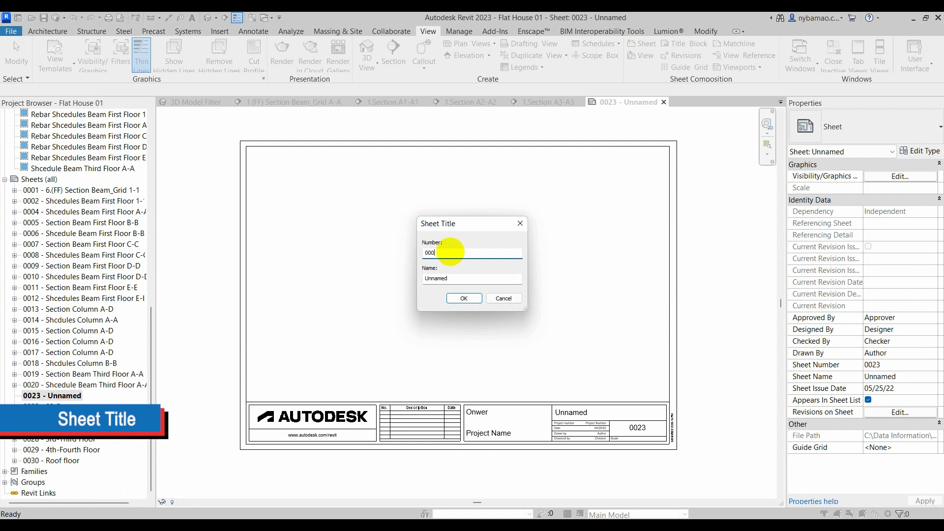
pyautogui.write('3')
pyautogui.press('Tab')
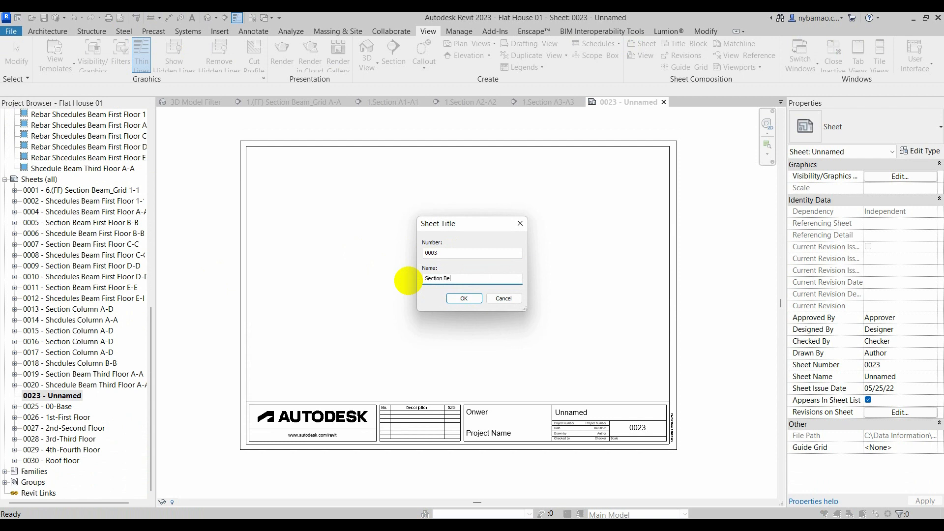
pyautogui.write('Section Beam First Floor A-A')
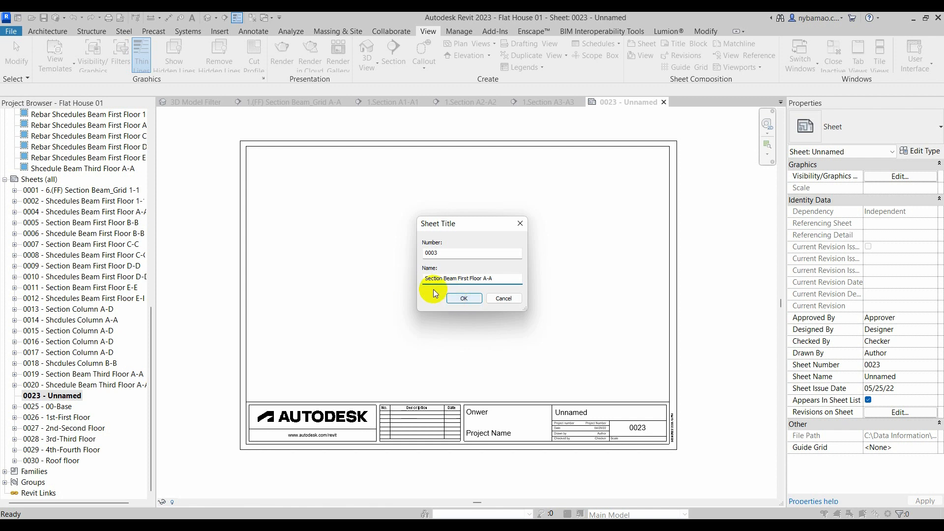
pyautogui.click(468, 297)
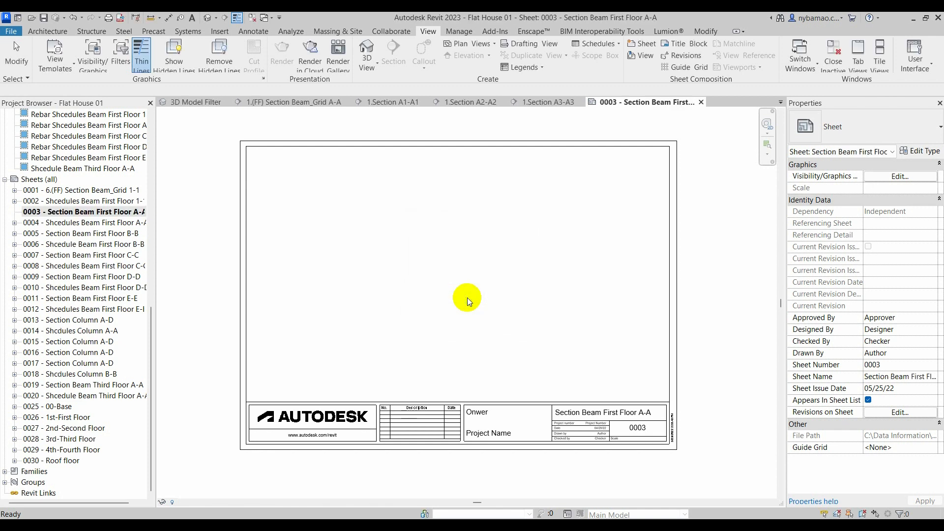
# Check the sheet name and sheet number fields in the title block up close, leaving them unedited
pyautogui.click(624, 414)
pyautogui.scroll(3, 598, 426)
pyautogui.scroll(2, 727, 421)
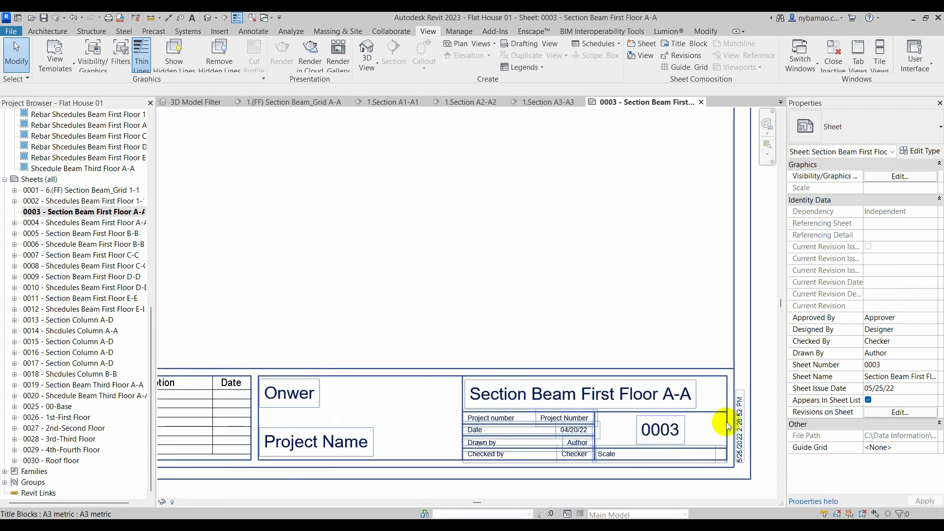
pyautogui.click(494, 388)
pyautogui.click(478, 388)
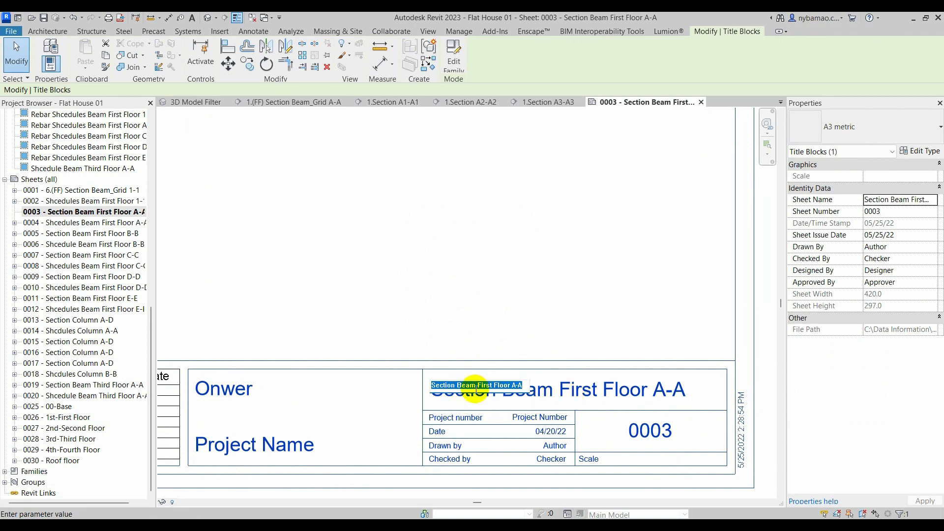
pyautogui.click(651, 426)
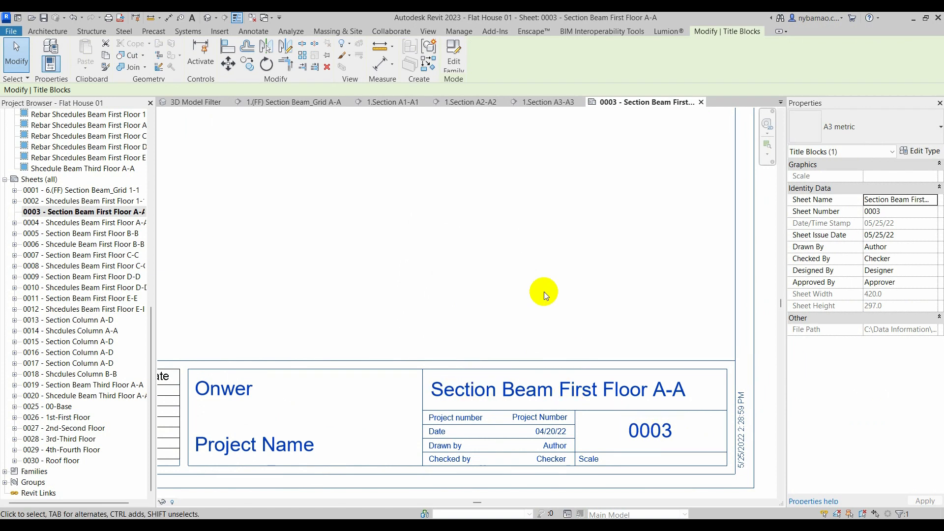
pyautogui.click(544, 292)
pyautogui.scroll(-2, 634, 325)
pyautogui.scroll(-3, 625, 339)
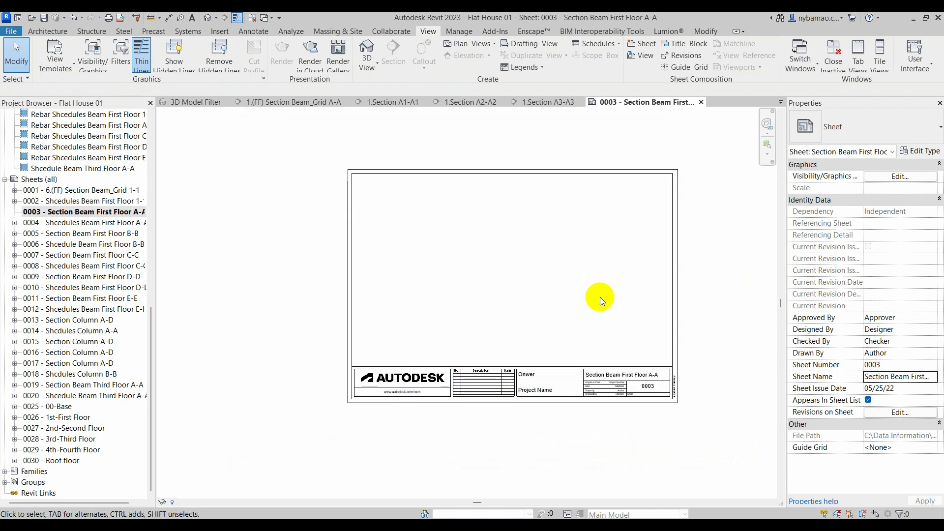
pyautogui.scroll(1, 600, 297)
pyautogui.moveTo(586, 293); pyautogui.dragTo(551, 306, button='middle')
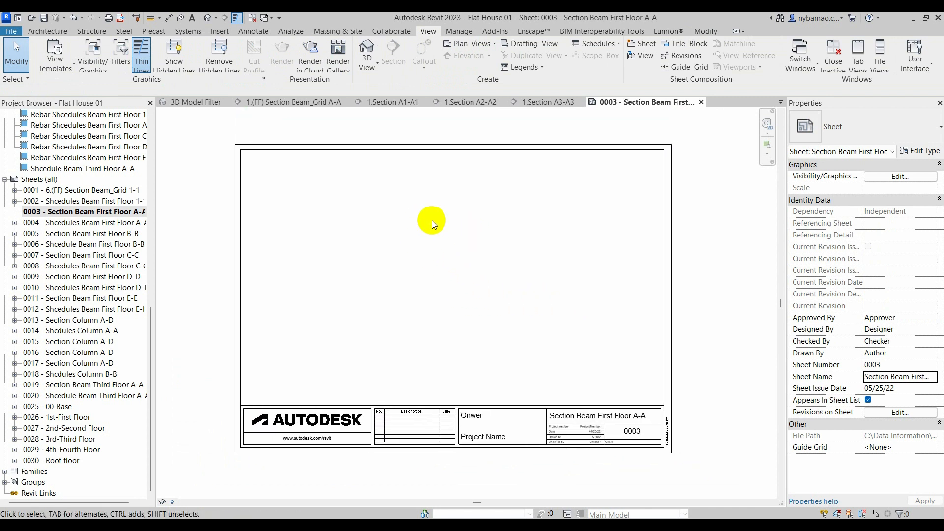
# Add four detail lines by picking the drawing area's border edges with a 10 mm offset inward, using the <Hidden> line style
pyautogui.click(254, 32)
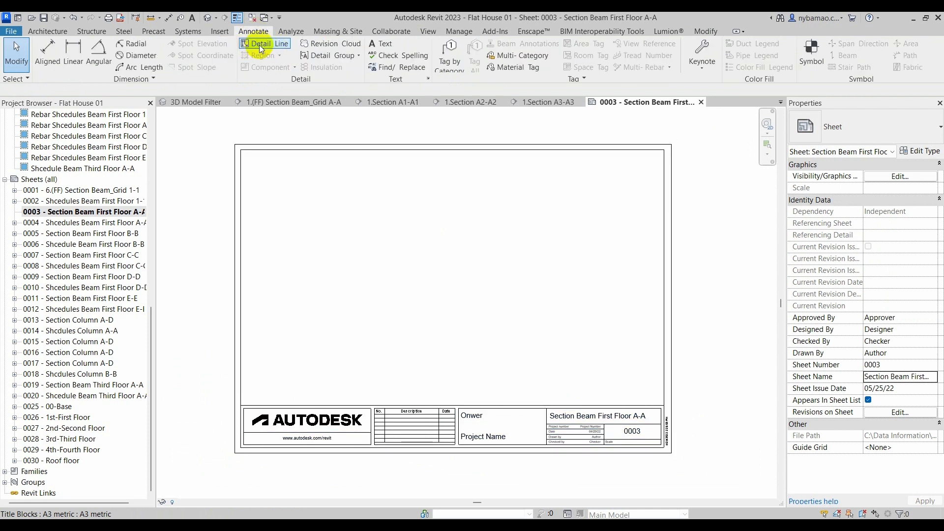
pyautogui.click(259, 45)
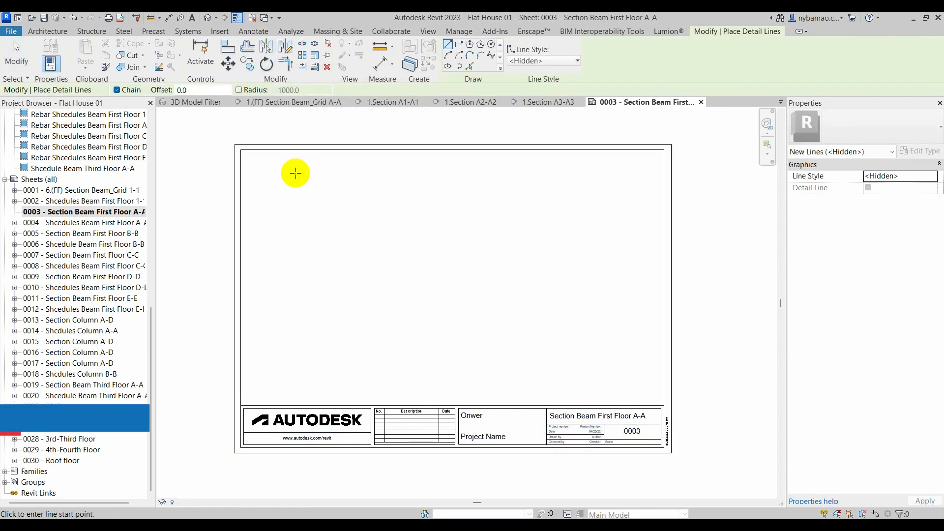
pyautogui.doubleClick(199, 92)
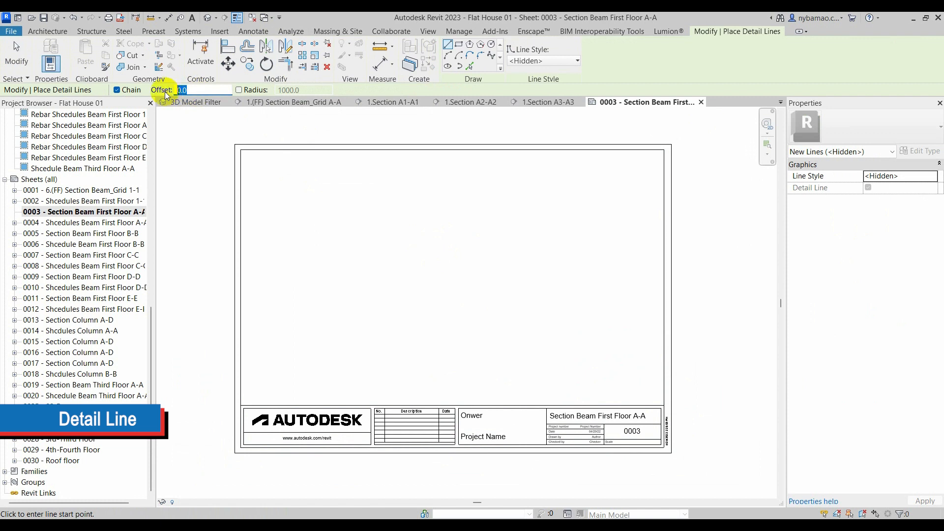
pyautogui.write('10')
pyautogui.press('Return')
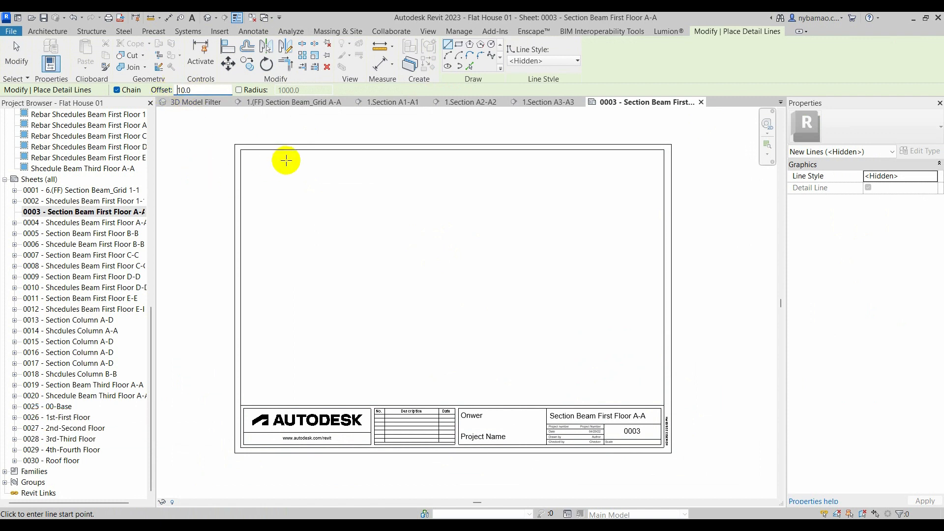
pyautogui.click(470, 65)
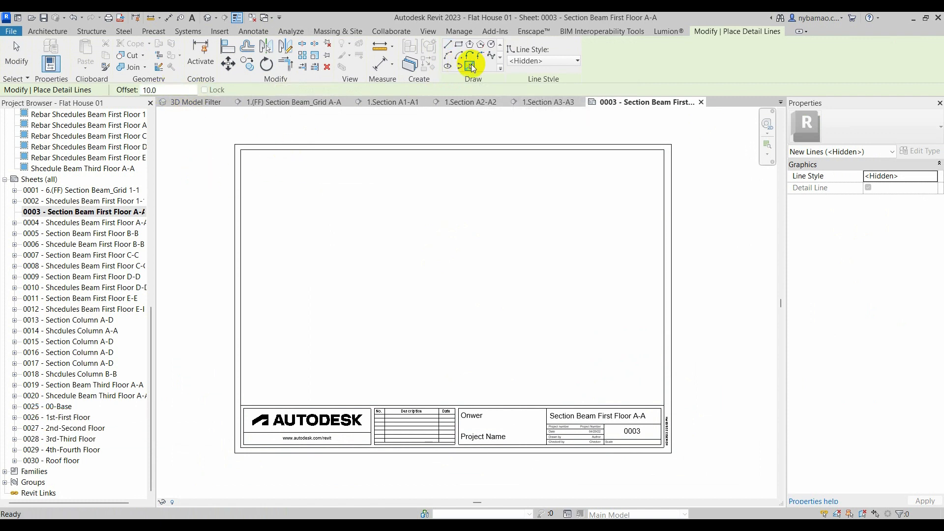
pyautogui.click(358, 152)
pyautogui.click(244, 181)
pyautogui.click(291, 403)
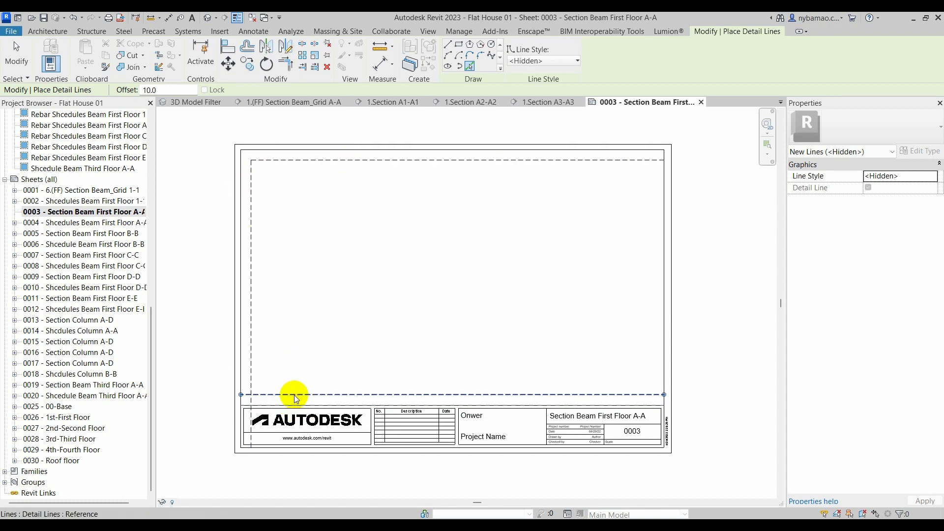
pyautogui.click(659, 239)
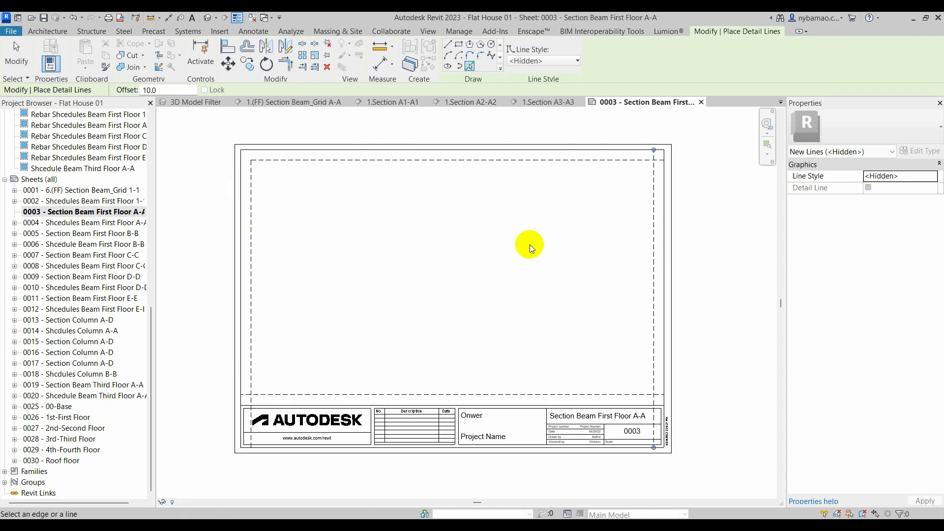
# Trim the offset detail lines to each other at the corners to form a closed rectangular margin inside the drawing area
pyautogui.click(286, 65)
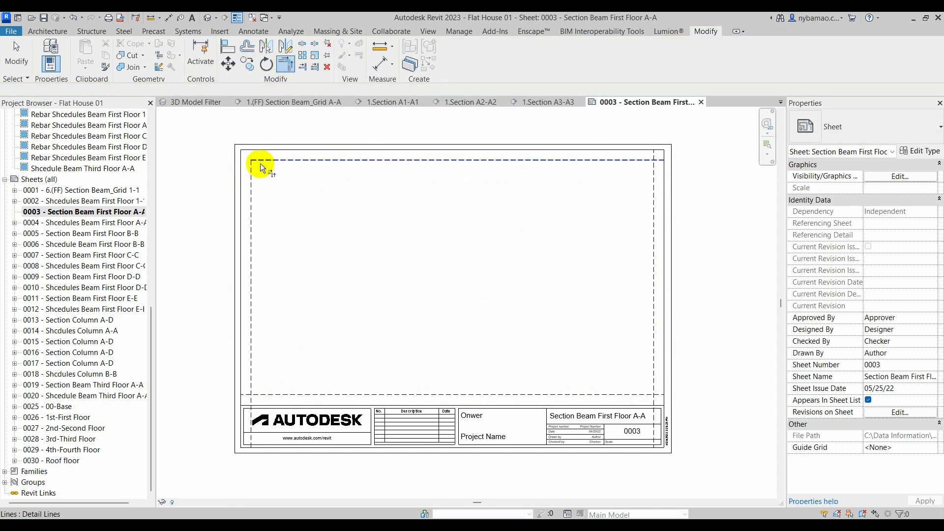
pyautogui.click(603, 165)
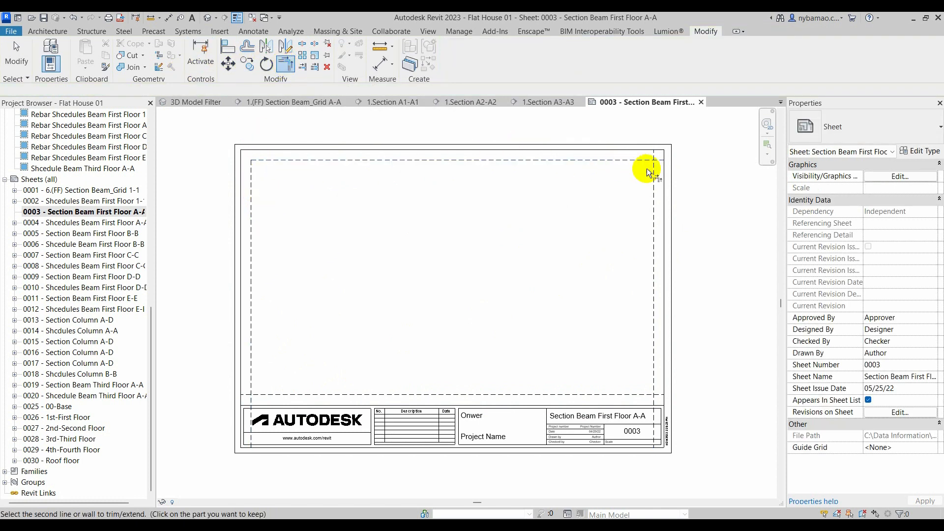
pyautogui.click(652, 172)
pyautogui.click(252, 358)
pyautogui.click(270, 394)
pyautogui.click(603, 394)
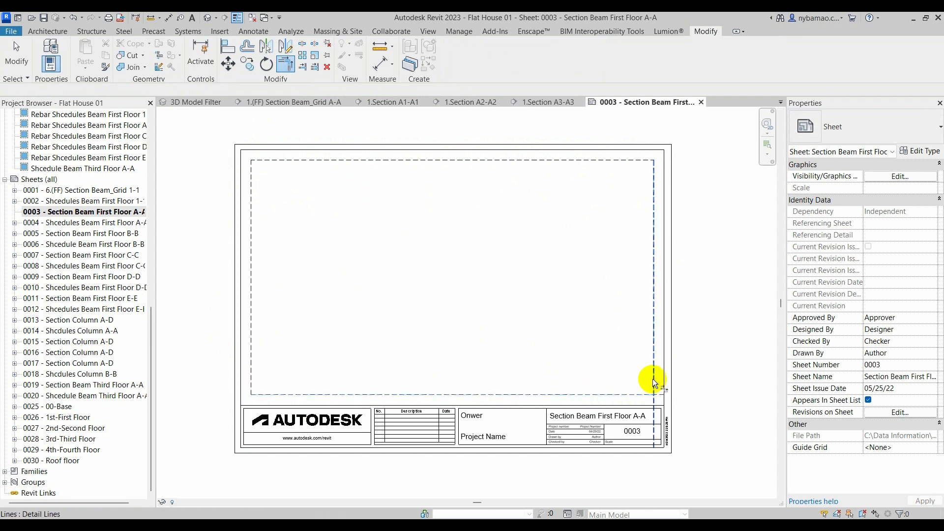
pyautogui.click(654, 378)
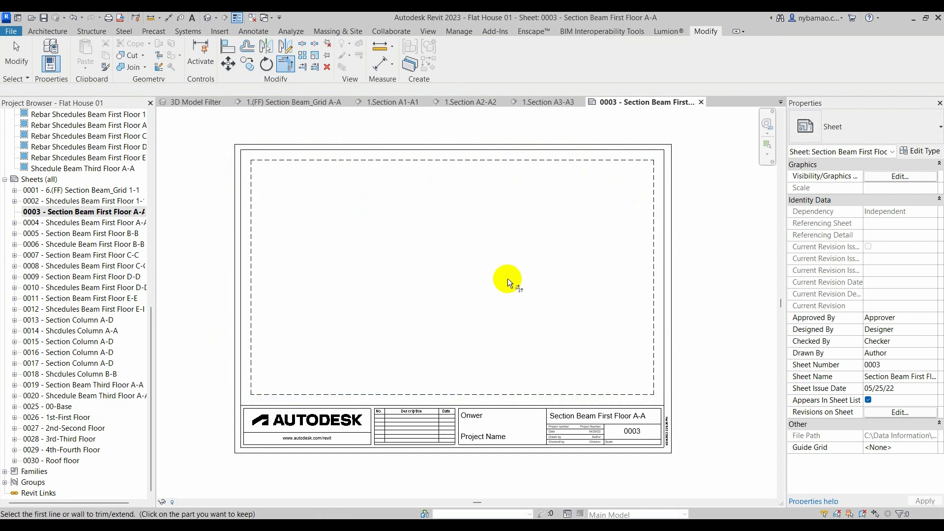
pyautogui.click(15, 58)
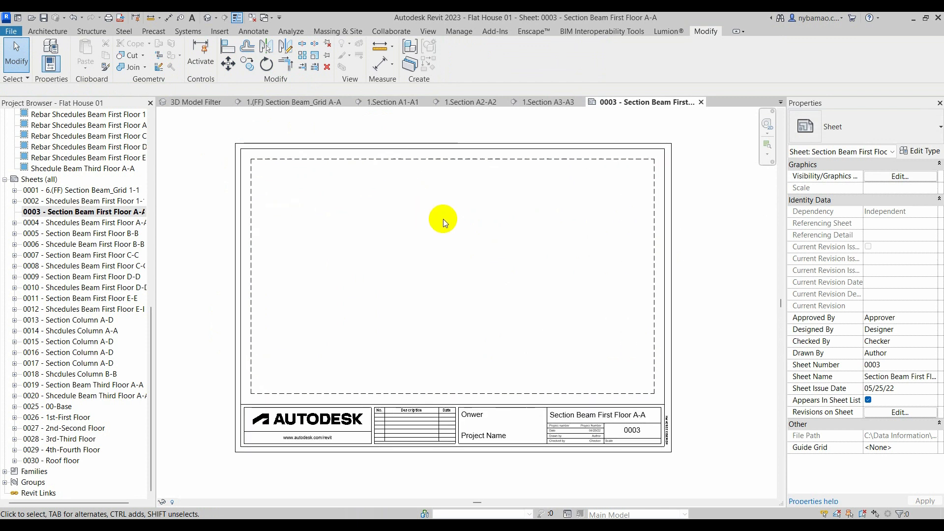
# Switch to the Grid A-A beam section view, expand the building sections in the project browser and select 1.(FF) Section Beam_Grid A-A
pyautogui.click(315, 105)
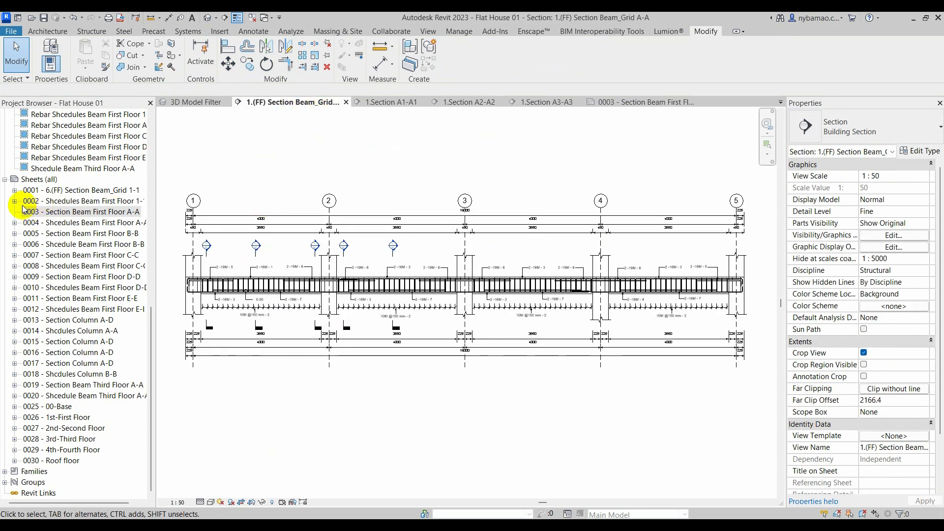
pyautogui.scroll(1, 66, 169)
pyautogui.scroll(5, 68, 172)
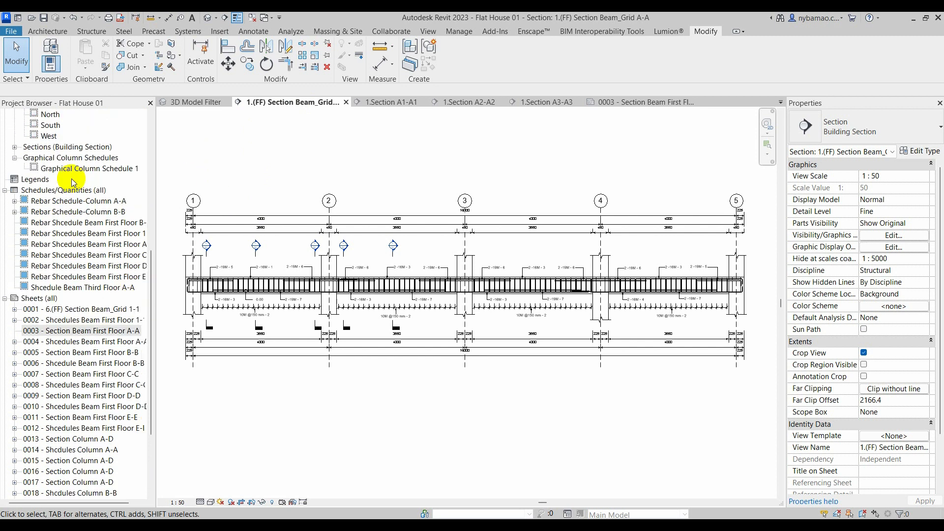
pyautogui.scroll(-1, 73, 184)
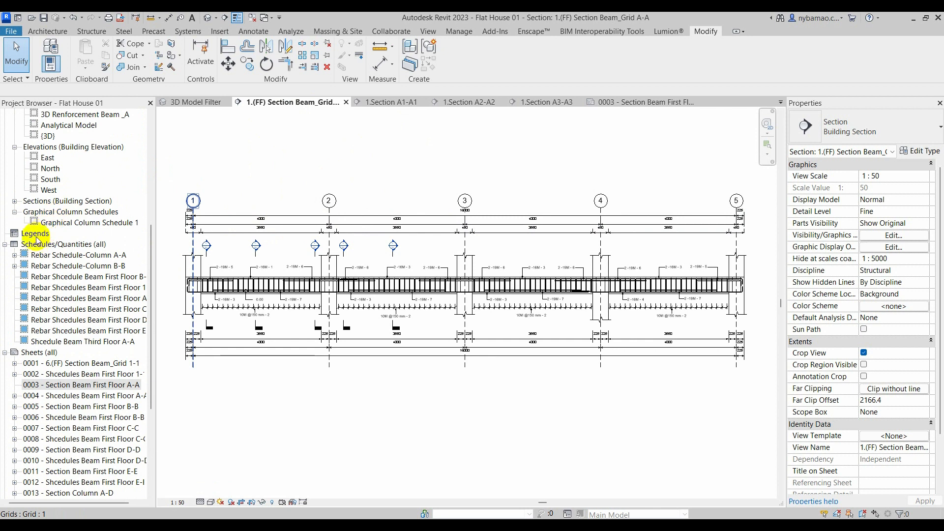
pyautogui.click(15, 200)
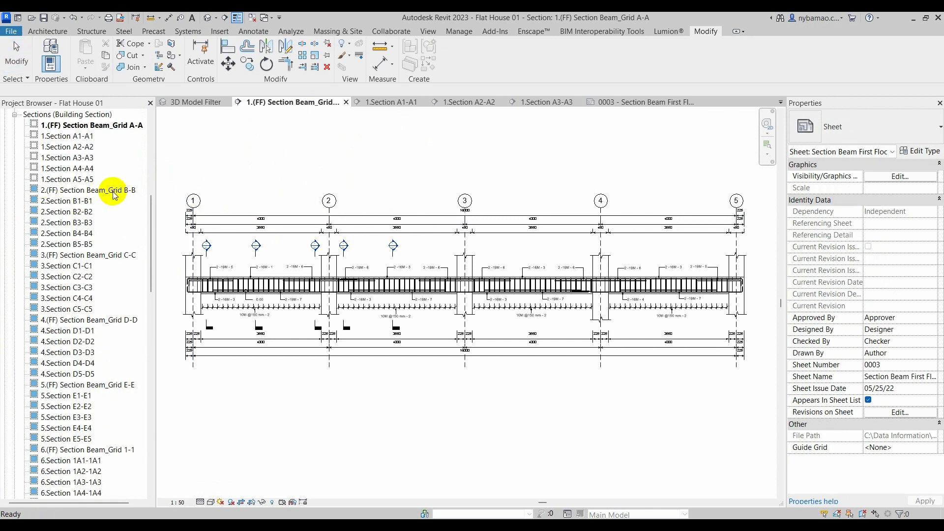
pyautogui.scroll(4, 108, 190)
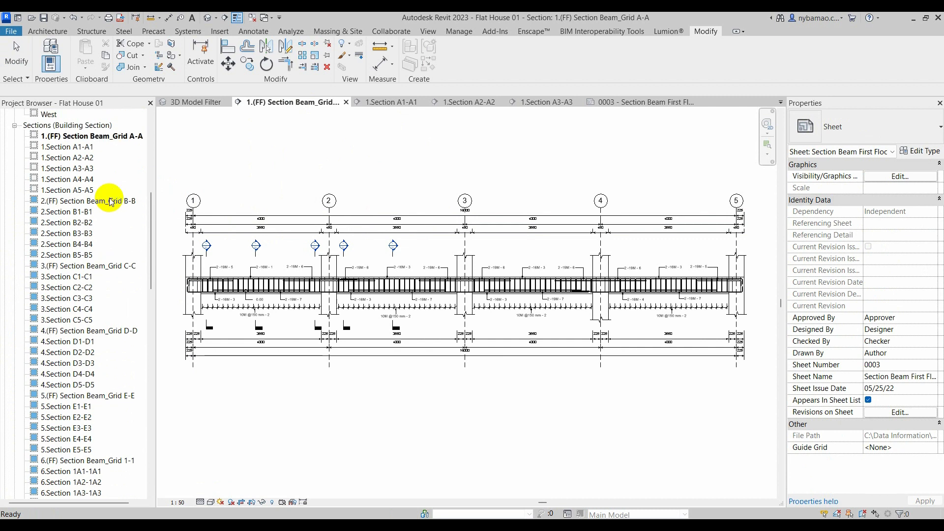
pyautogui.click(101, 170)
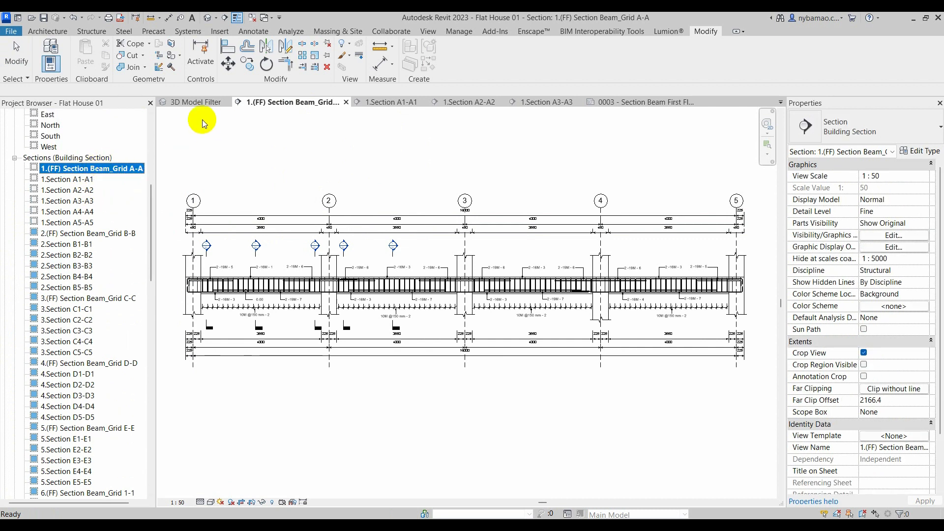
# Place the 1.(FF) Section Beam_Grid A-A view on sheet 0003, in the upper part of the dashed margin frame
pyautogui.click(629, 102)
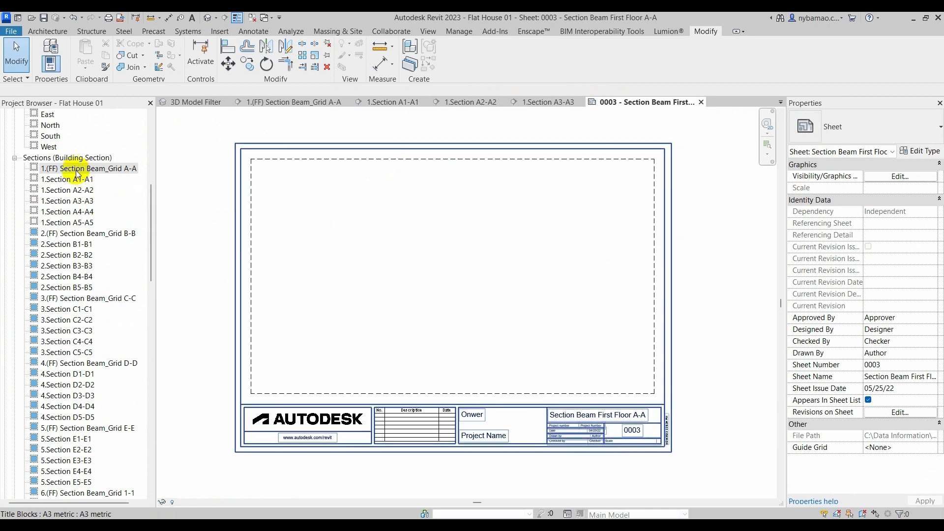
pyautogui.click(308, 103)
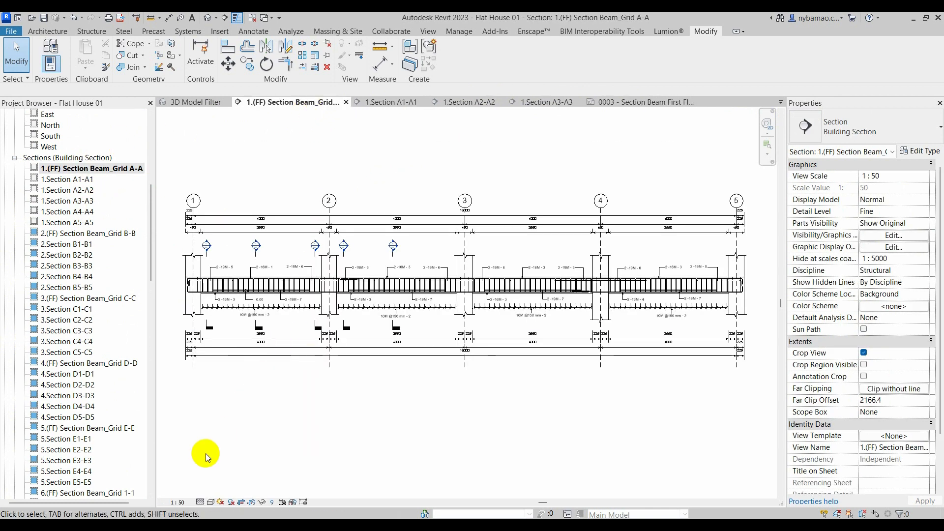
pyautogui.click(178, 502)
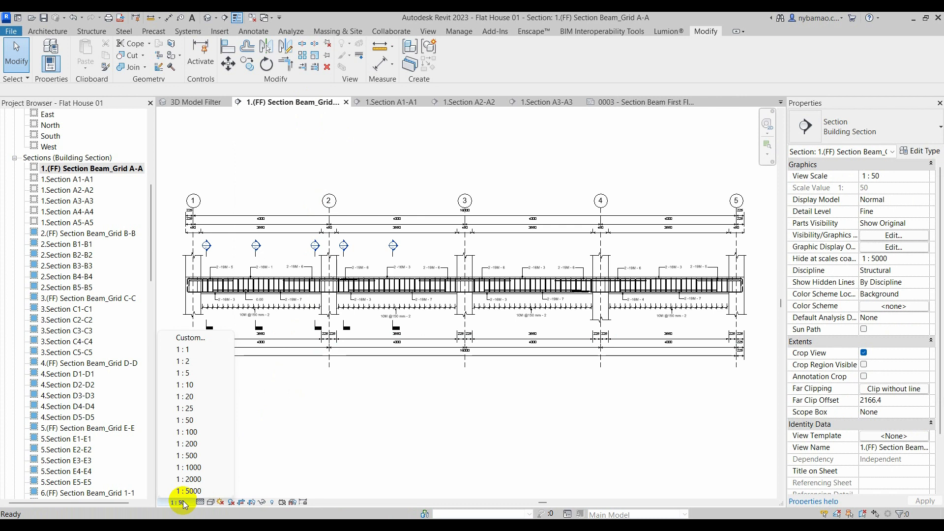
pyautogui.click(301, 433)
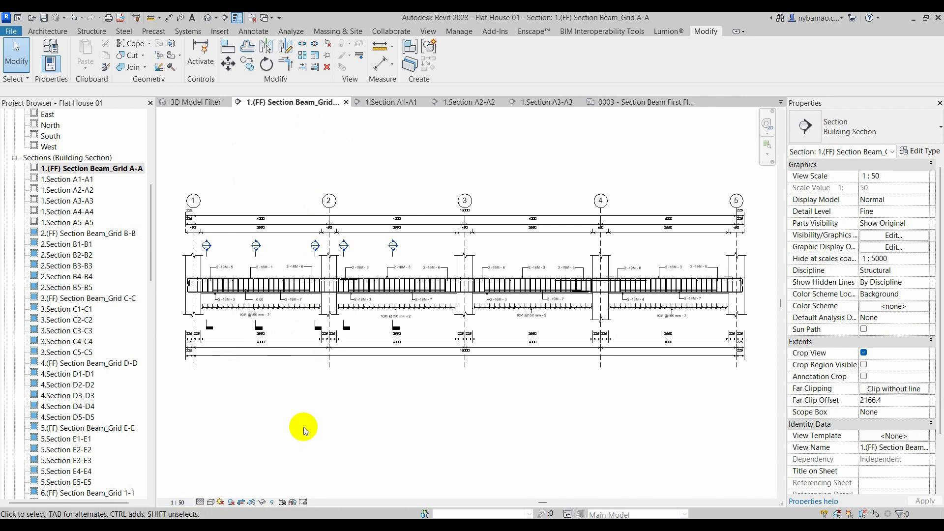
pyautogui.click(626, 102)
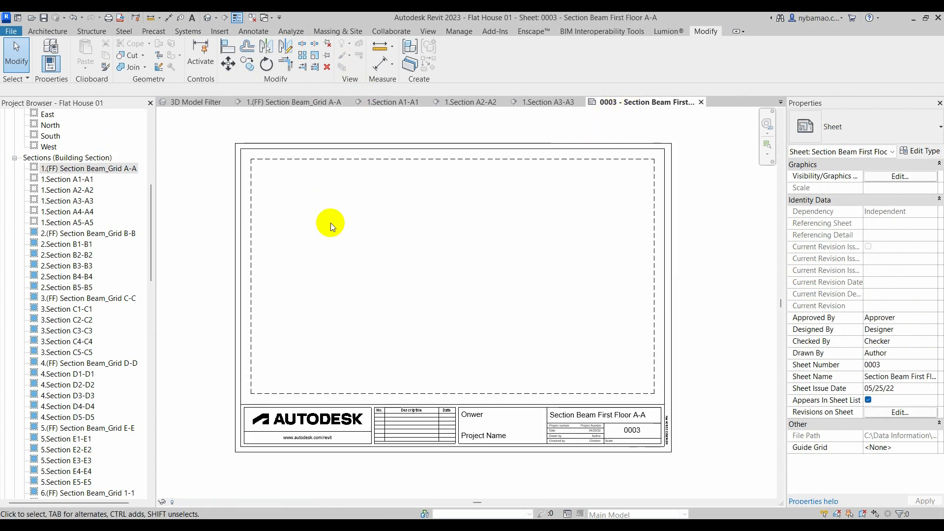
pyautogui.moveTo(83, 169); pyautogui.dragTo(418, 203)
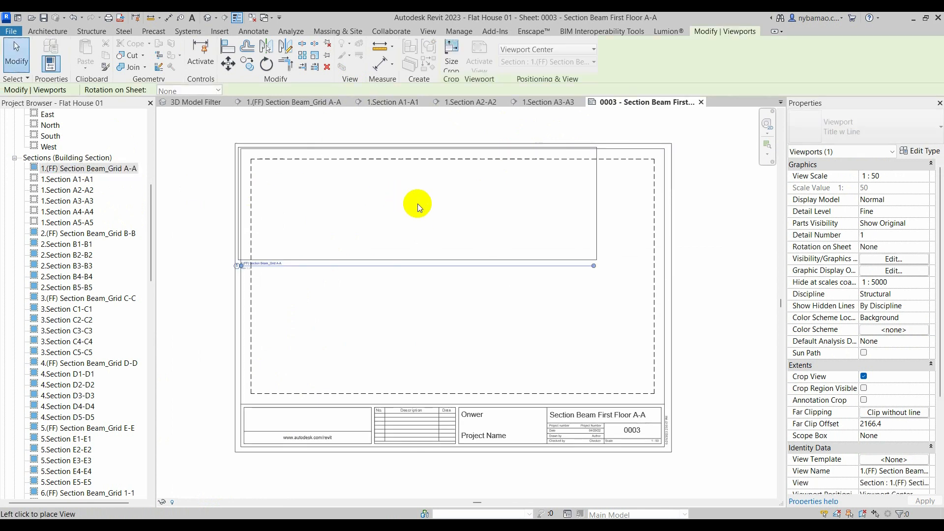
pyautogui.click(450, 217)
# Nudge the Grid A-A beam section viewport slightly down from the margin frame's upper line
pyautogui.scroll(2, 364, 181)
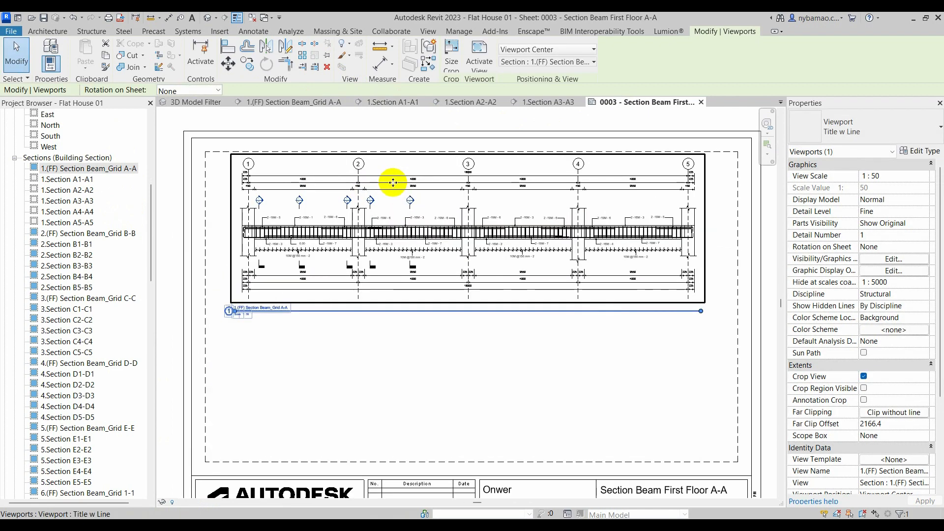
pyautogui.scroll(-2, 401, 305)
pyautogui.click(401, 305)
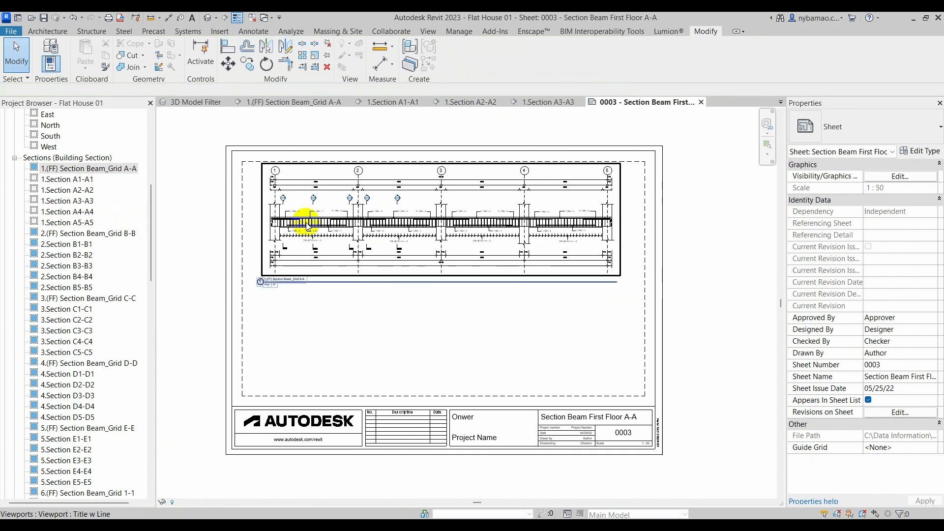
pyautogui.click(413, 244)
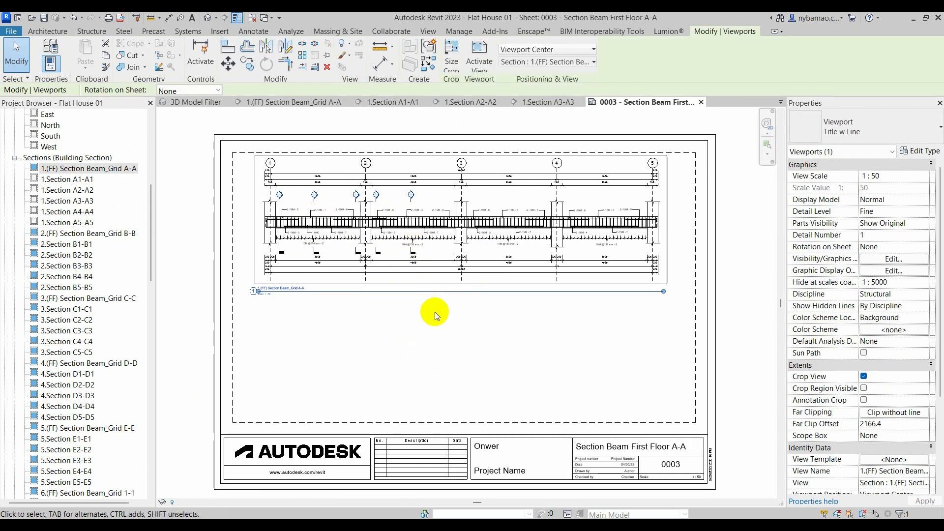
pyautogui.click(435, 312)
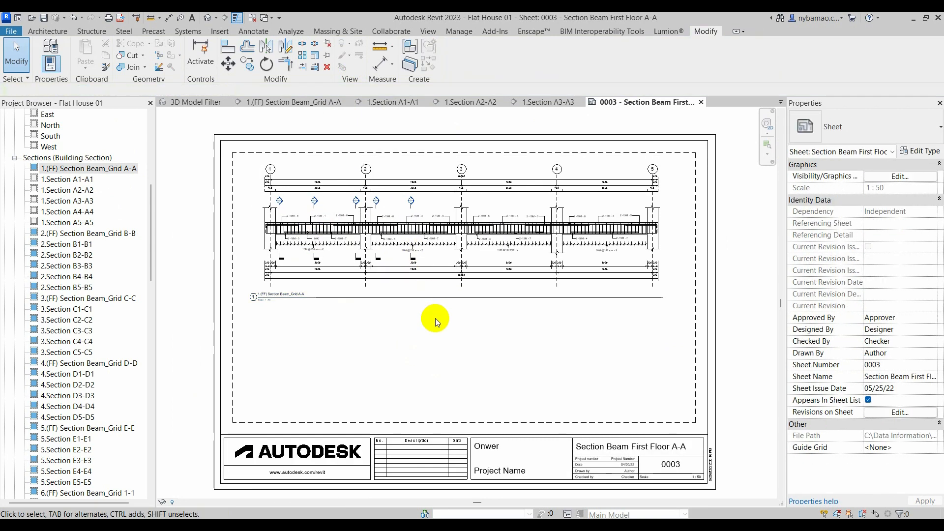
pyautogui.scroll(-1, 358, 228)
pyautogui.scroll(1, 351, 310)
pyautogui.scroll(-1, 340, 290)
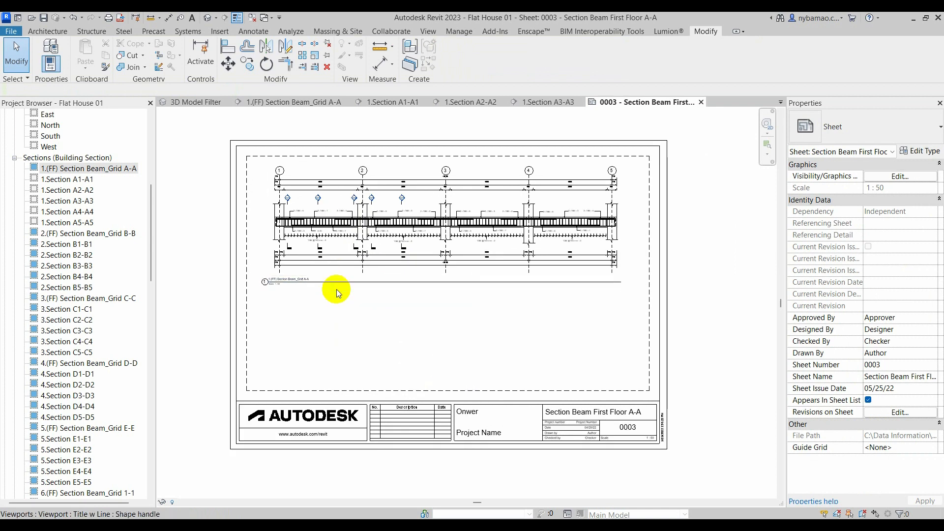
# Copy the margin frame's upper hidden line straight down, with Constrain on, to just below the Grid A-A view title
pyautogui.click(260, 158)
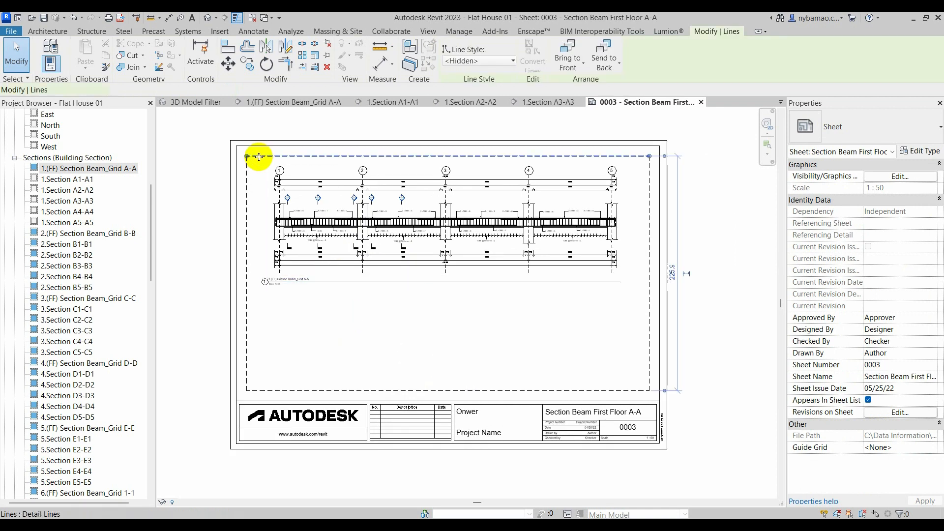
pyautogui.click(248, 64)
pyautogui.click(247, 158)
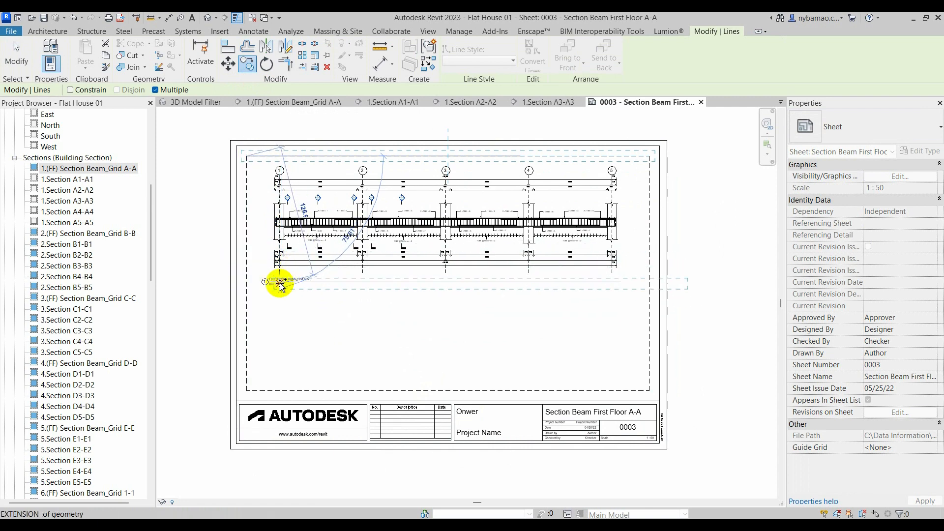
pyautogui.click(71, 90)
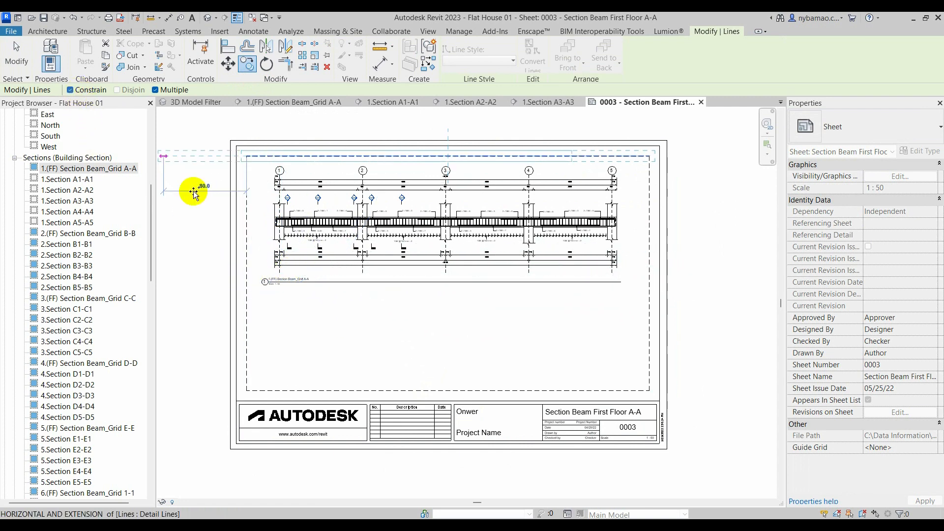
pyautogui.scroll(2, 247, 302)
pyautogui.click(247, 299)
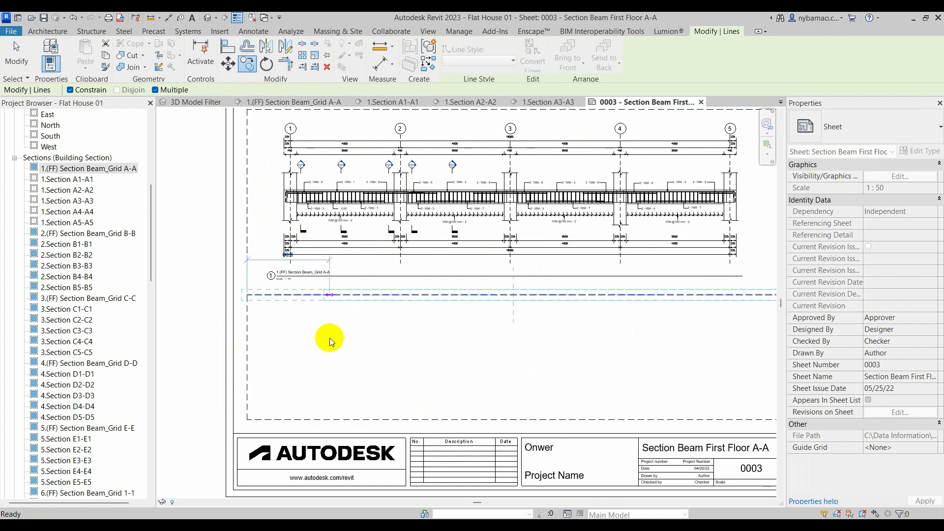
pyautogui.press('Escape')
# Shorten the Grid A-A view title's line and move the title to the centre beneath the beam section
pyautogui.scroll(-2, 328, 295)
pyautogui.scroll(2, 369, 265)
pyautogui.click(476, 260)
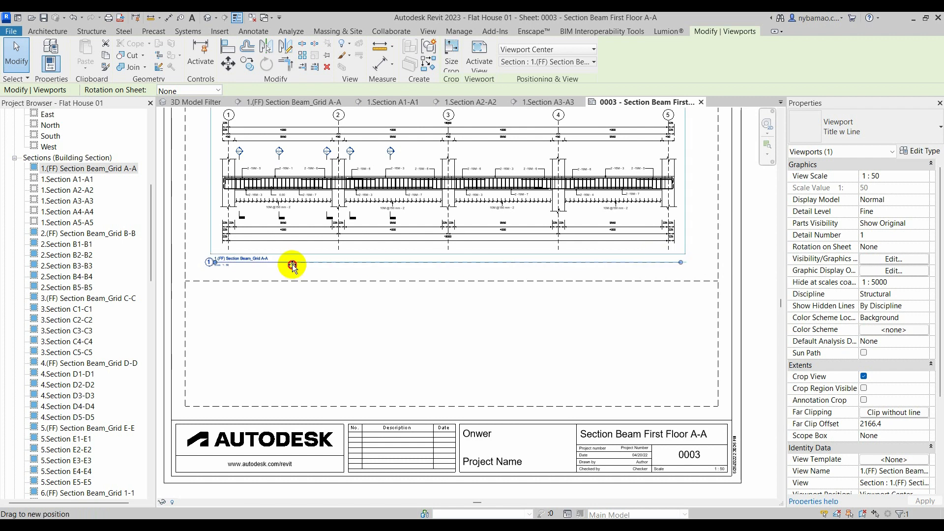
pyautogui.click(302, 276)
pyautogui.click(240, 263)
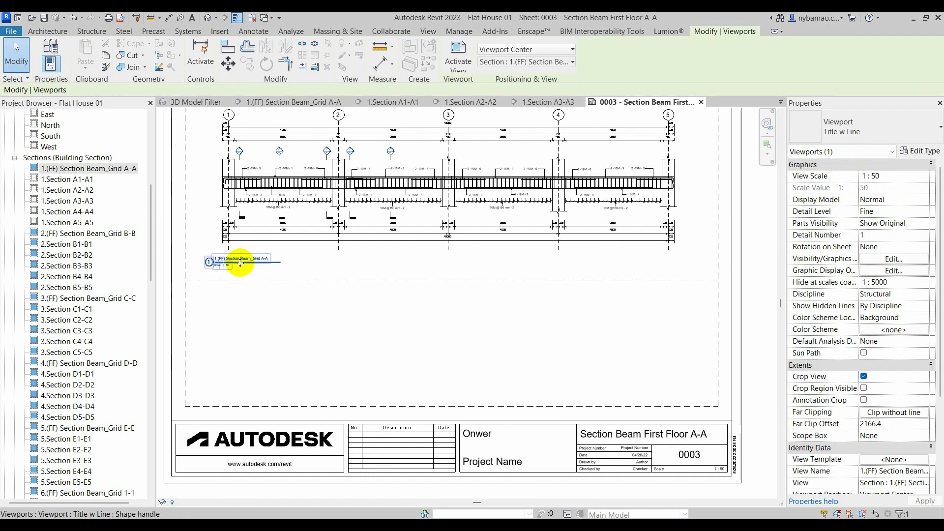
pyautogui.moveTo(240, 263); pyautogui.dragTo(448, 262)
pyautogui.click(453, 315)
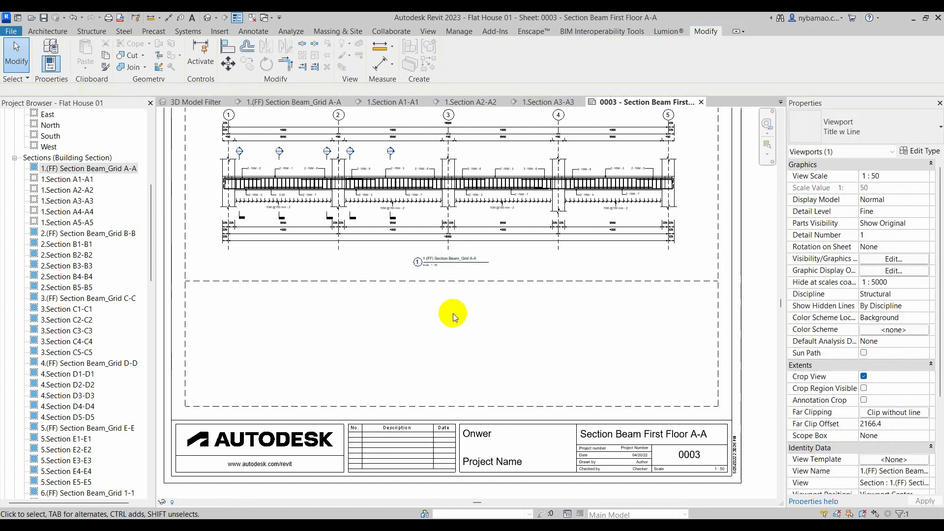
# Move the copied dividing line slightly up, to about 132.5 mm below the margin frame's upper line
pyautogui.scroll(-2, 447, 305)
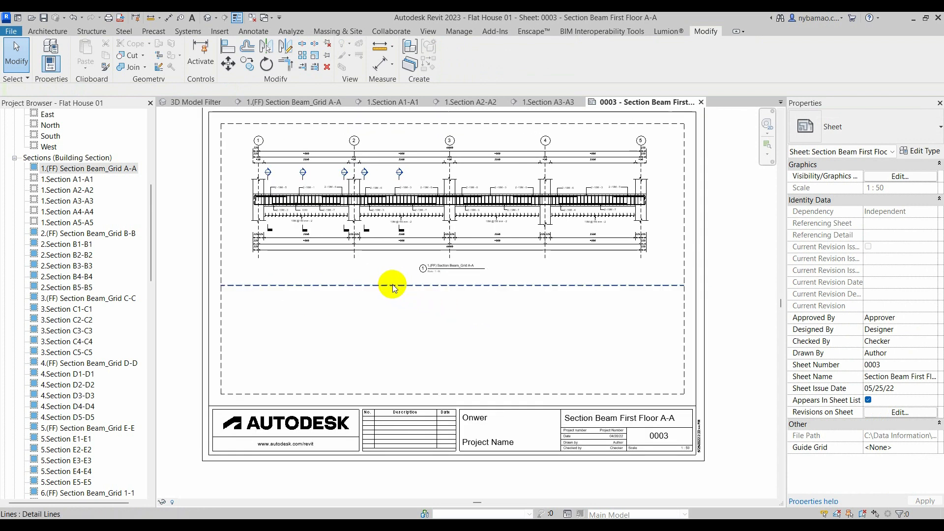
pyautogui.click(369, 286)
pyautogui.moveTo(319, 289); pyautogui.dragTo(319, 285)
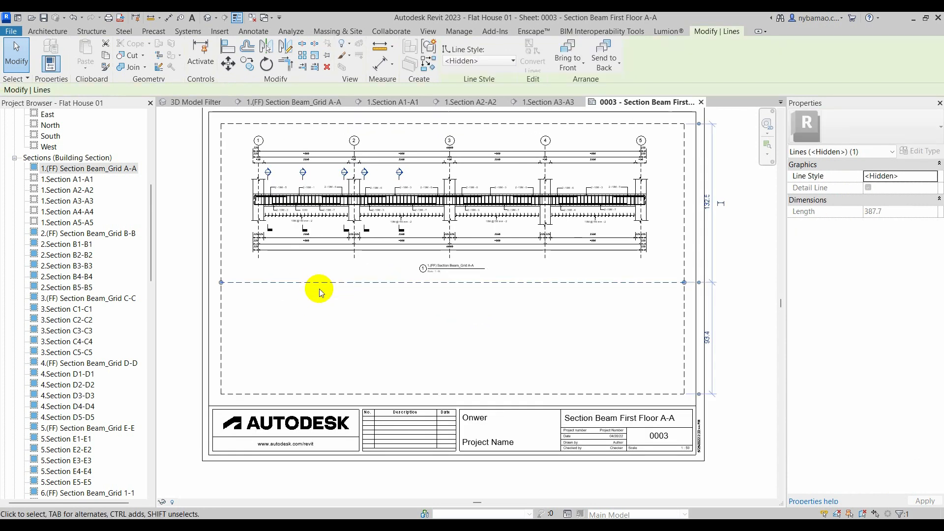
pyautogui.click(397, 315)
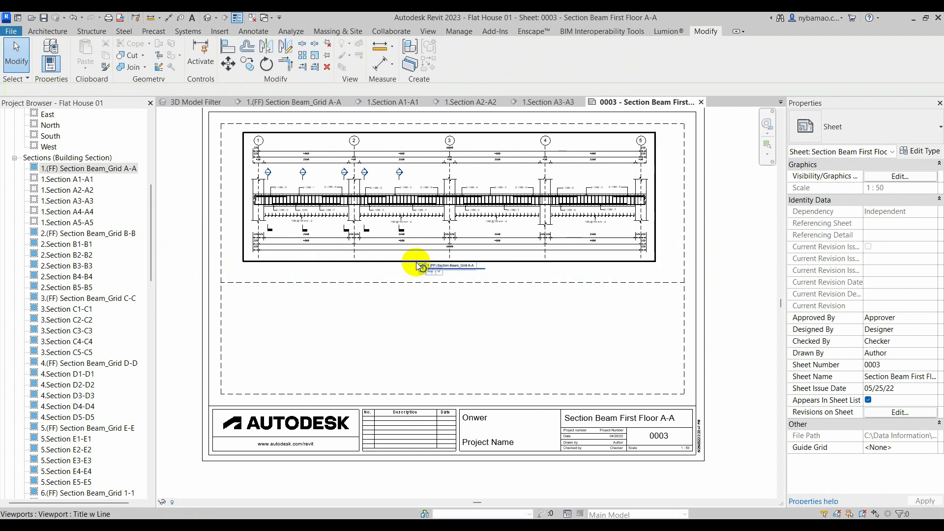
pyautogui.scroll(1, 353, 305)
pyautogui.scroll(-2, 362, 299)
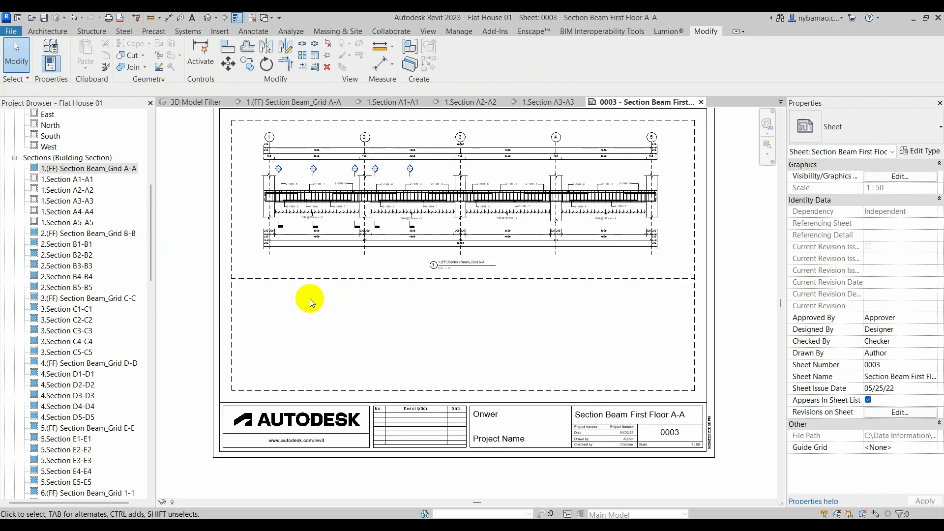
pyautogui.moveTo(310, 289); pyautogui.dragTo(323, 319, button='middle')
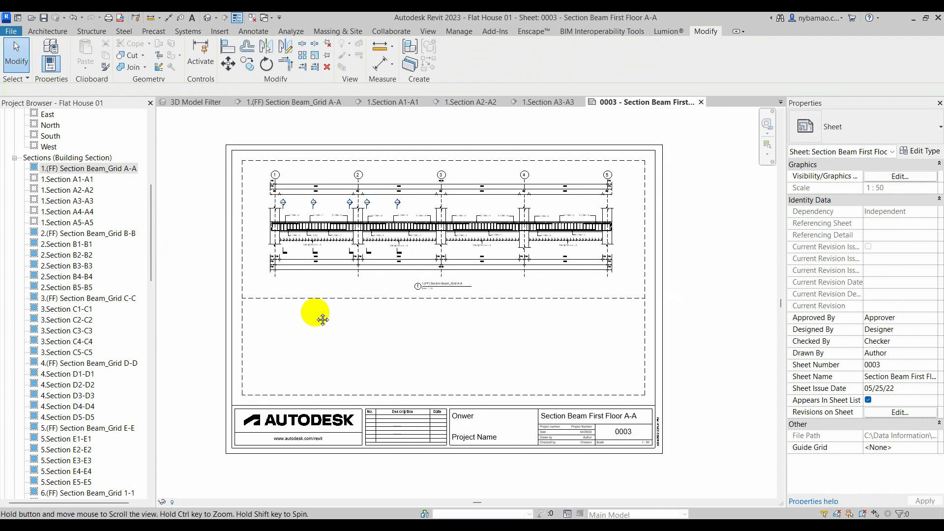
# Place the 1.Section A1-A1 view at the left of the area below the dividing line and dismiss the save reminder
pyautogui.click(388, 101)
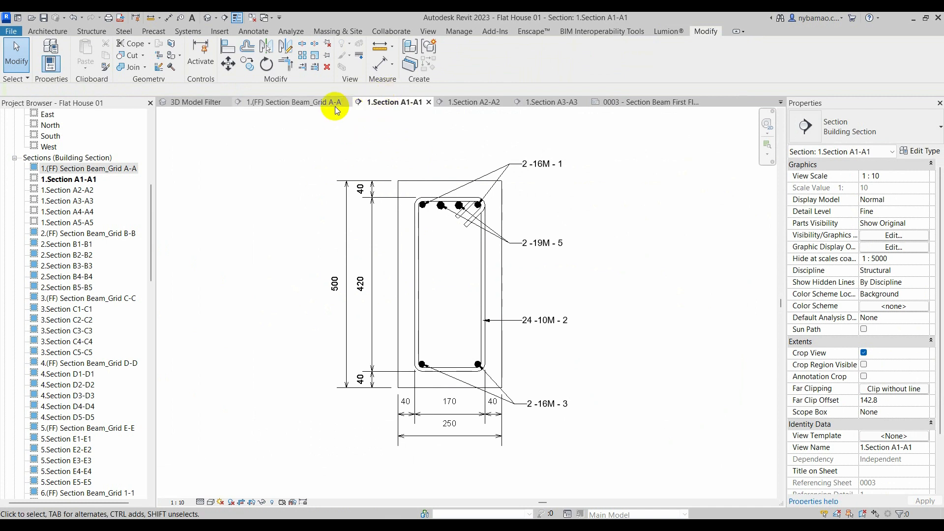
pyautogui.click(285, 101)
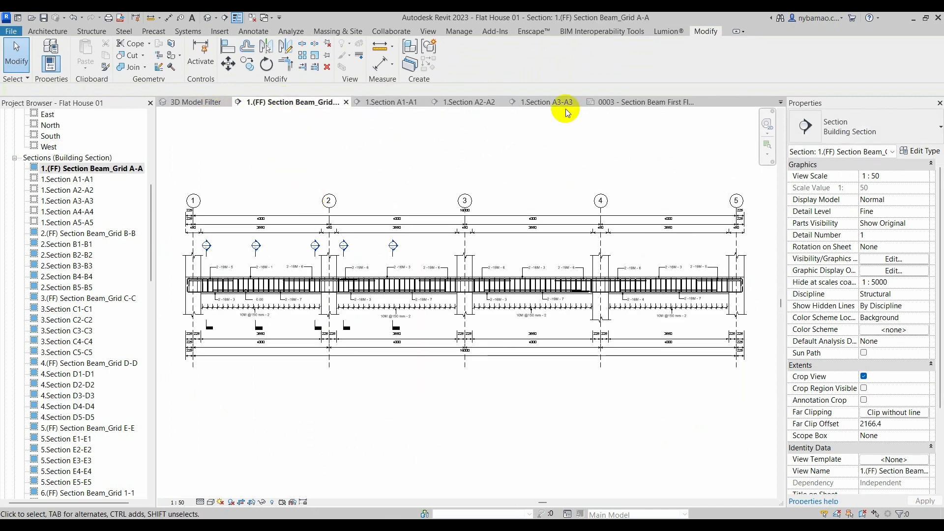
pyautogui.click(623, 102)
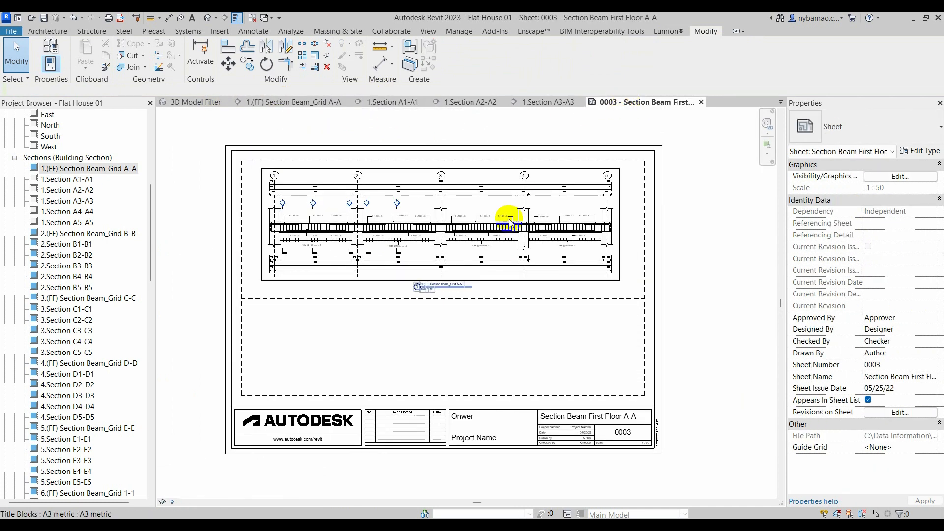
pyautogui.click(86, 180)
pyautogui.moveTo(58, 179); pyautogui.dragTo(293, 356)
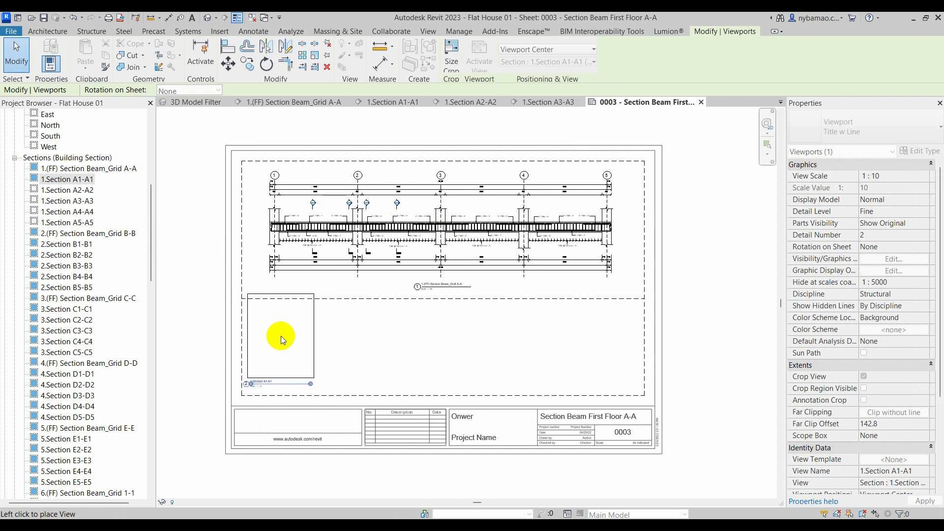
pyautogui.click(283, 338)
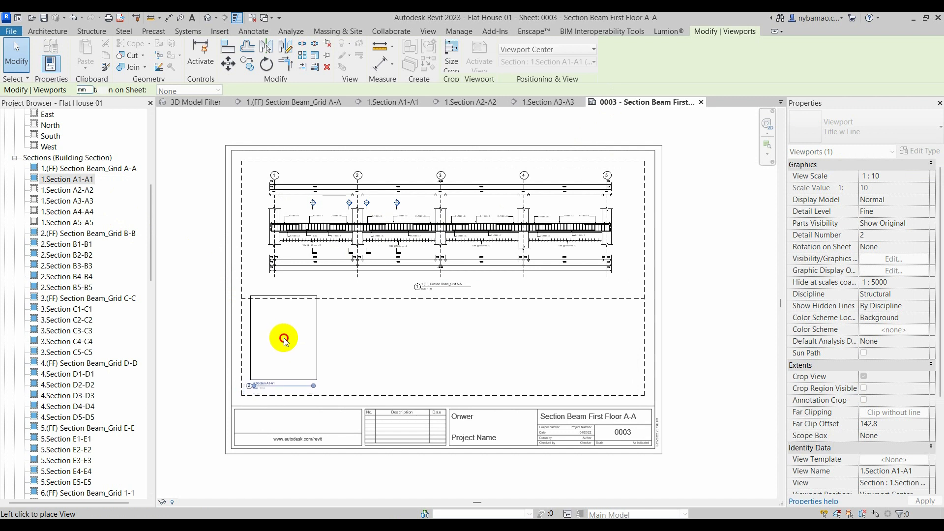
pyautogui.click(552, 185)
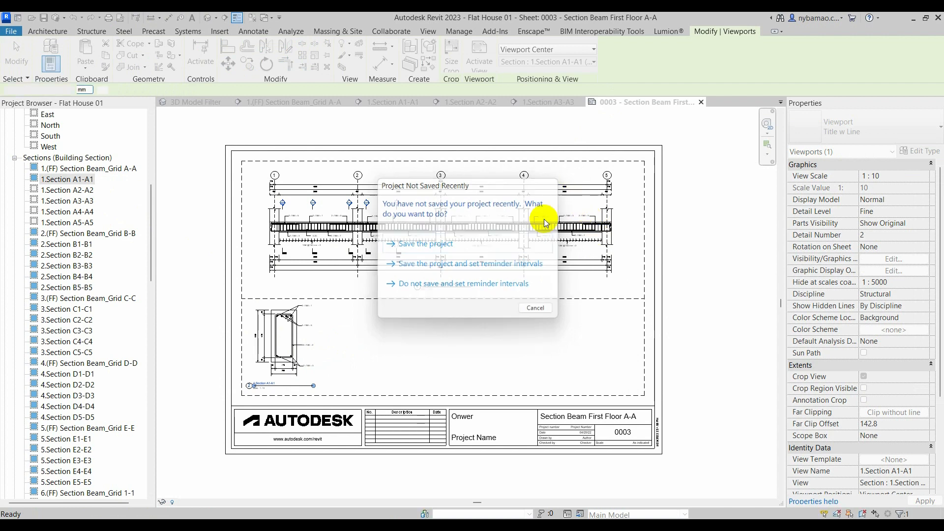
# Shorten the Section A1-A1 view title's line and move the title to the centre beneath its section
pyautogui.scroll(2, 301, 348)
pyautogui.scroll(4, 316, 365)
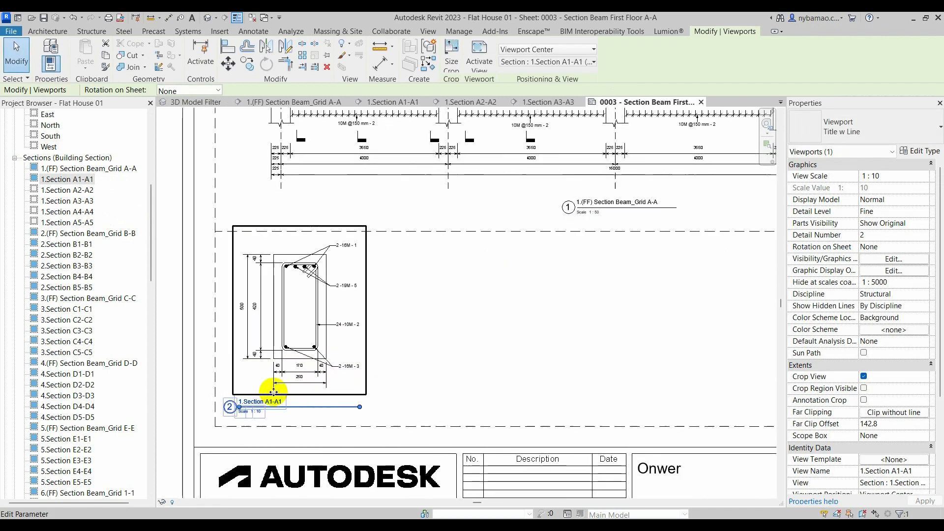
pyautogui.click(413, 316)
pyautogui.click(307, 326)
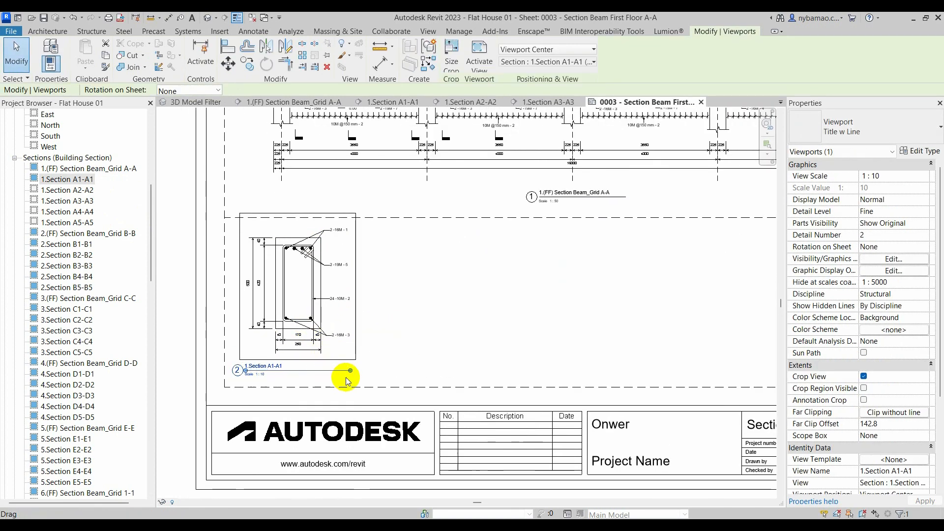
pyautogui.moveTo(350, 371); pyautogui.dragTo(309, 371)
pyautogui.click(385, 379)
pyautogui.click(289, 371)
pyautogui.click(499, 264)
# Set the detail number of the Grid A-A beam section view to 0
pyautogui.click(541, 194)
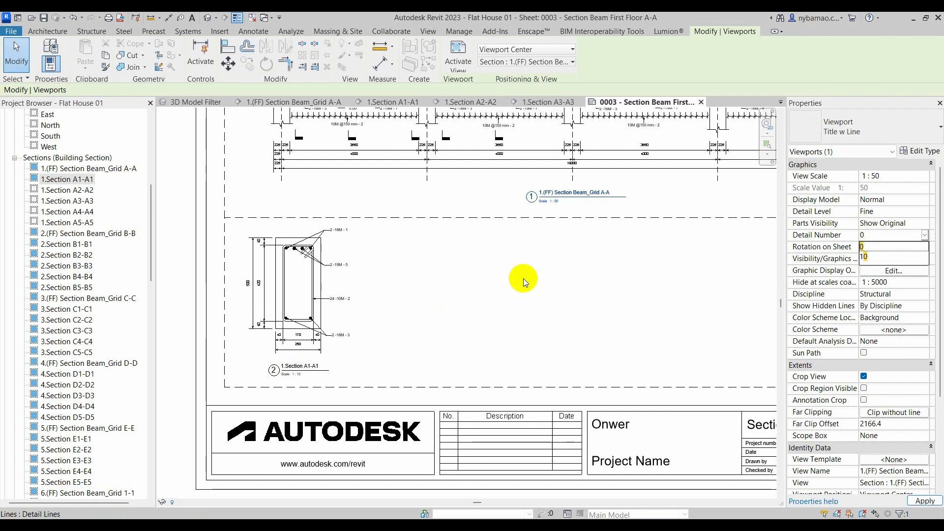
pyautogui.click(893, 248)
pyautogui.click(443, 327)
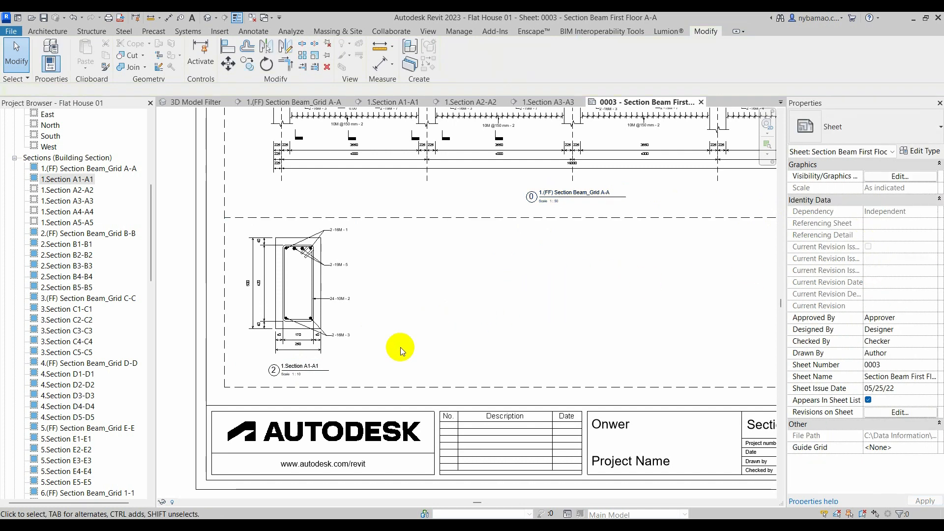
# Set the detail number of the Section A1-A1 view to 1
pyautogui.click(291, 366)
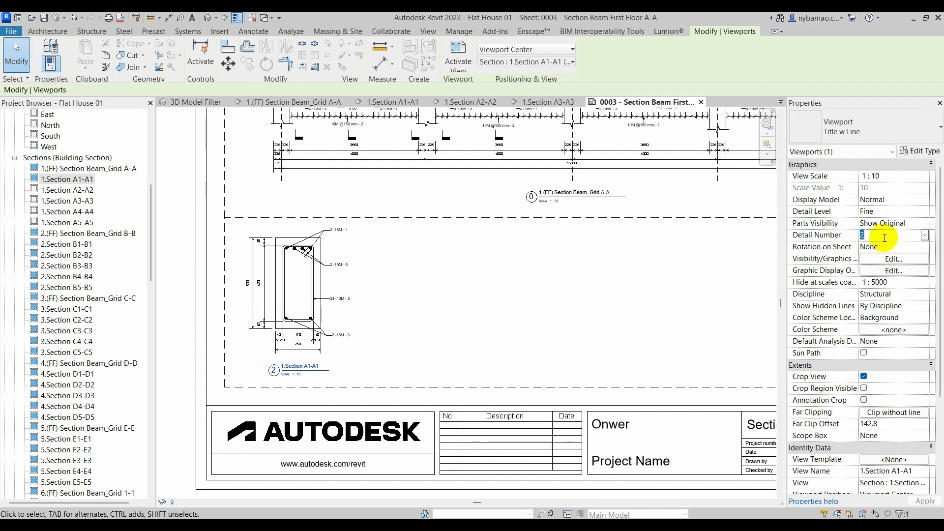
pyautogui.write('1')
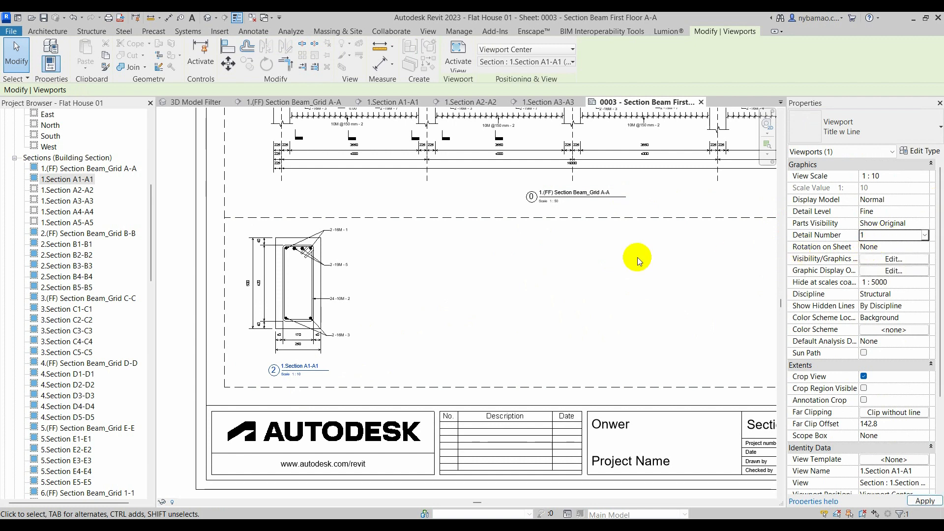
pyautogui.click(399, 295)
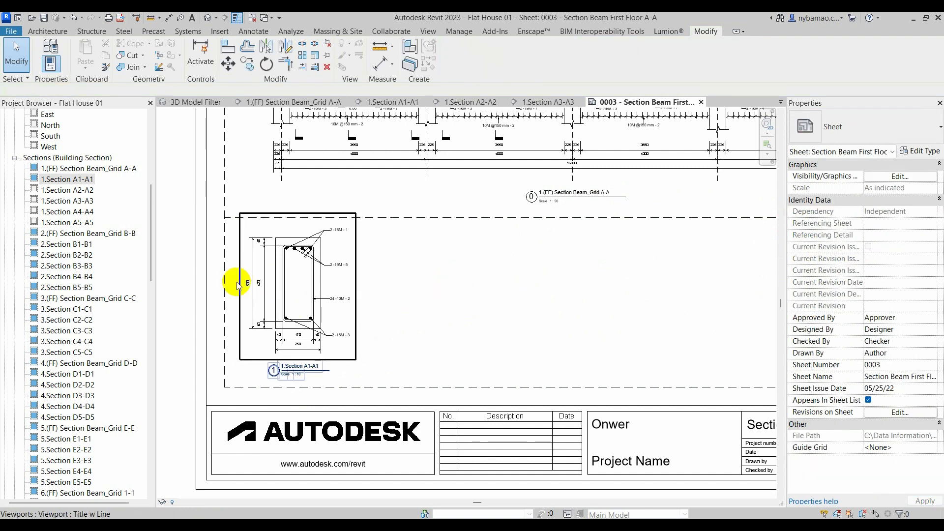
# Measure the length of the dividing line between the margin frame's two side lines
pyautogui.scroll(-1, 227, 266)
pyautogui.scroll(-2, 367, 264)
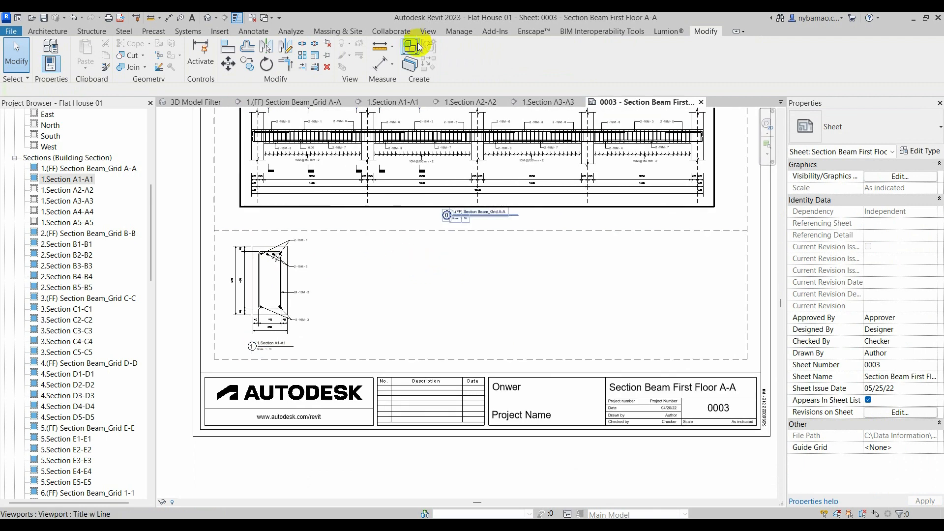
pyautogui.click(381, 51)
pyautogui.click(214, 230)
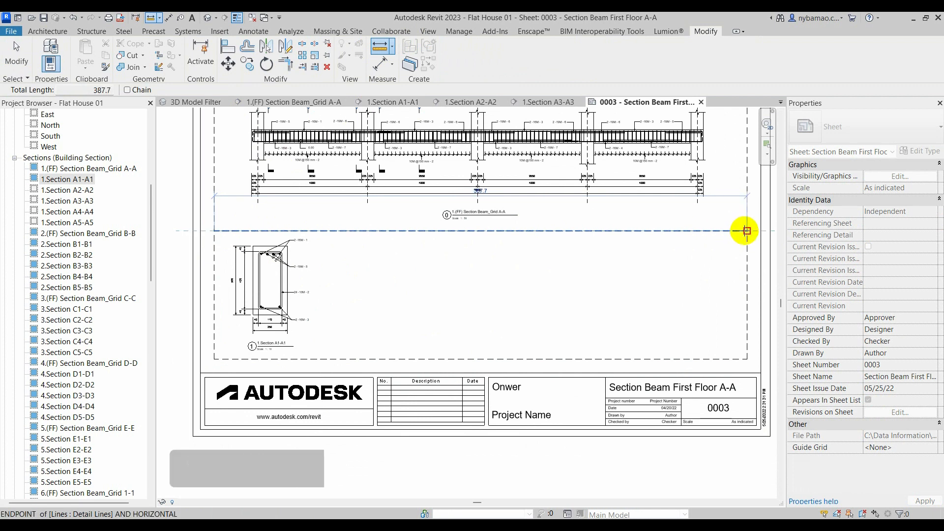
pyautogui.click(379, 63)
pyautogui.click(213, 244)
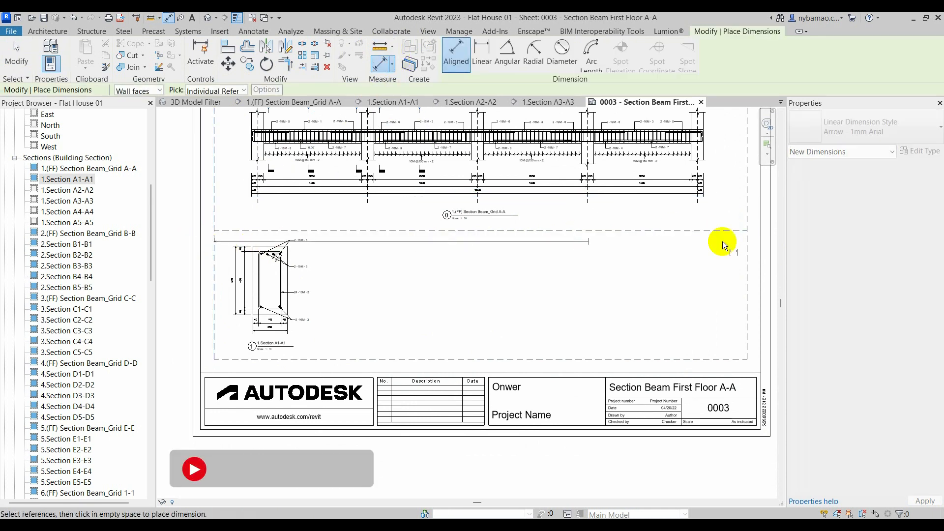
pyautogui.click(748, 248)
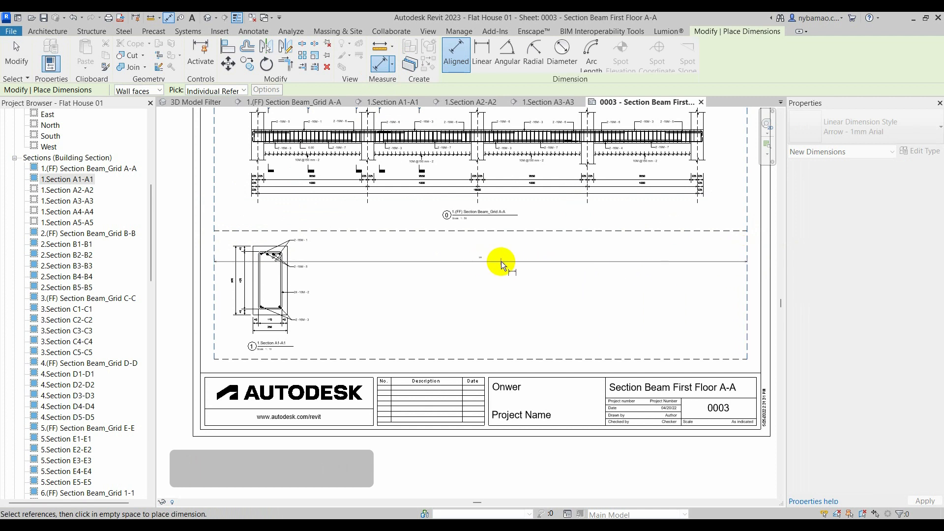
# Measure the width across the area below the dividing line, from one frame side line to the other
pyautogui.click(380, 46)
pyautogui.click(747, 359)
pyautogui.click(214, 315)
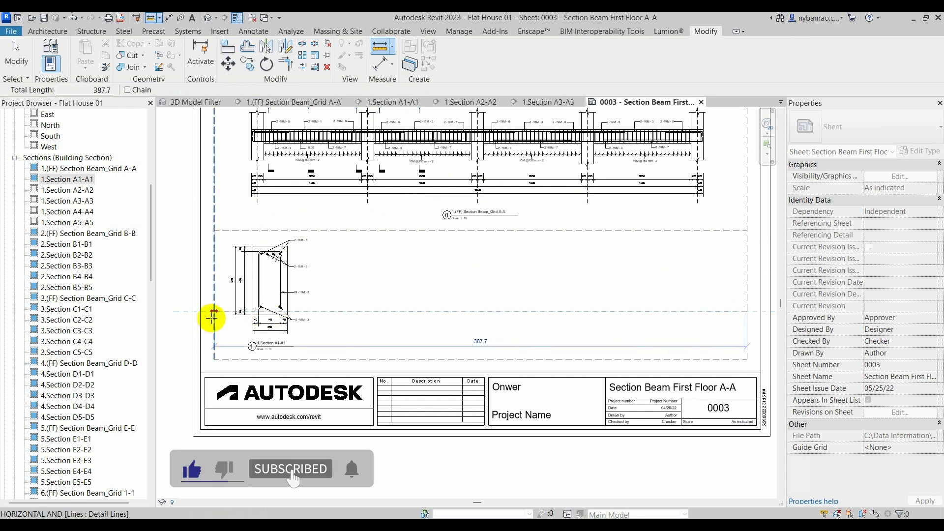
pyautogui.click(478, 349)
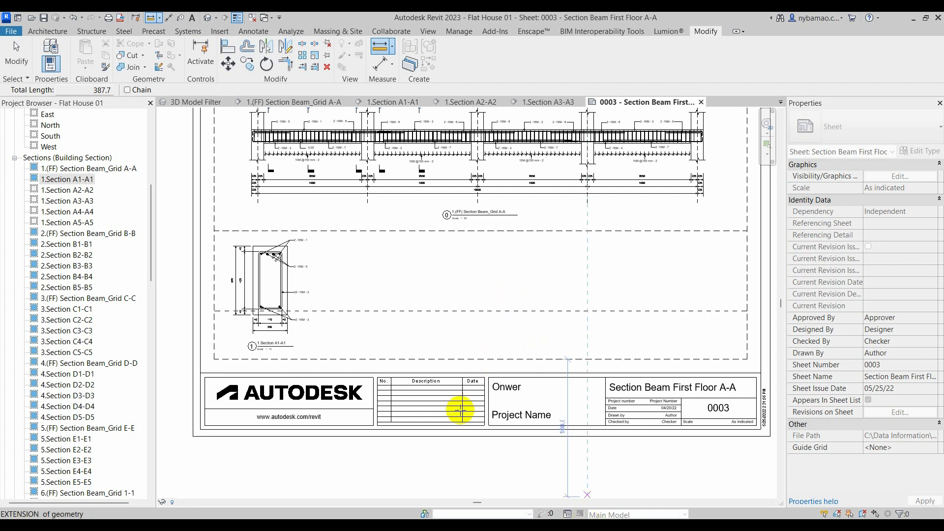
pyautogui.press('Escape')
pyautogui.press('Escape')
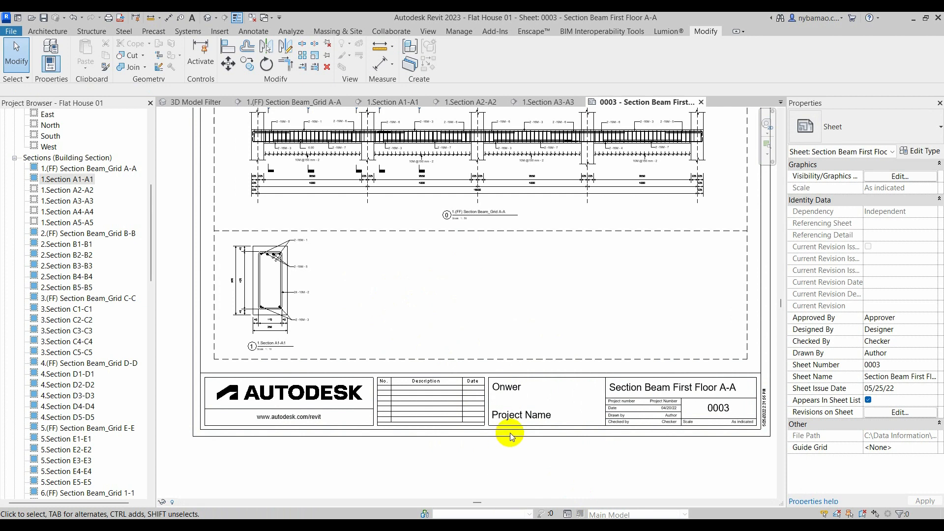
# Switch to Calculator, divide the frame width of 387.7 by 5, and return to the Revit sheet
pyautogui.moveTo(67, 38); pyautogui.dragTo(548, 141)
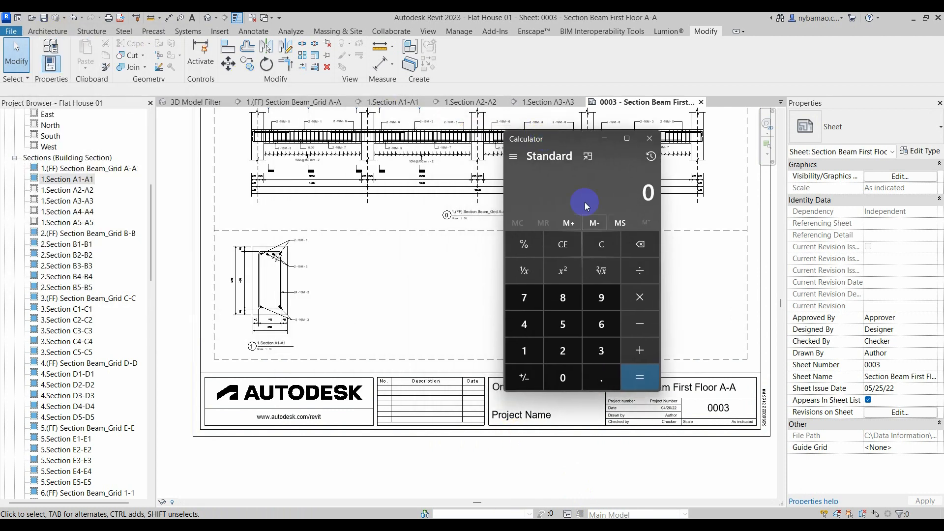
pyautogui.click(602, 351)
pyautogui.click(563, 299)
pyautogui.click(524, 298)
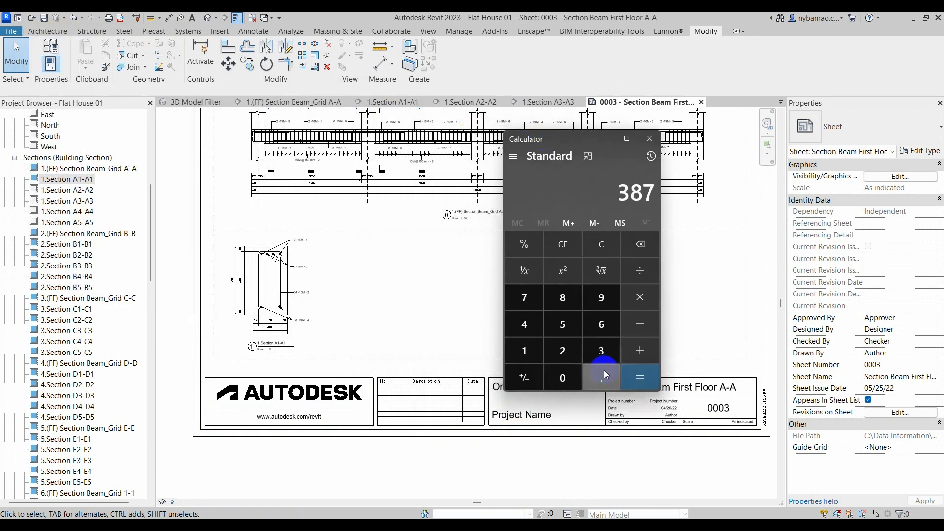
pyautogui.click(526, 299)
pyautogui.click(639, 271)
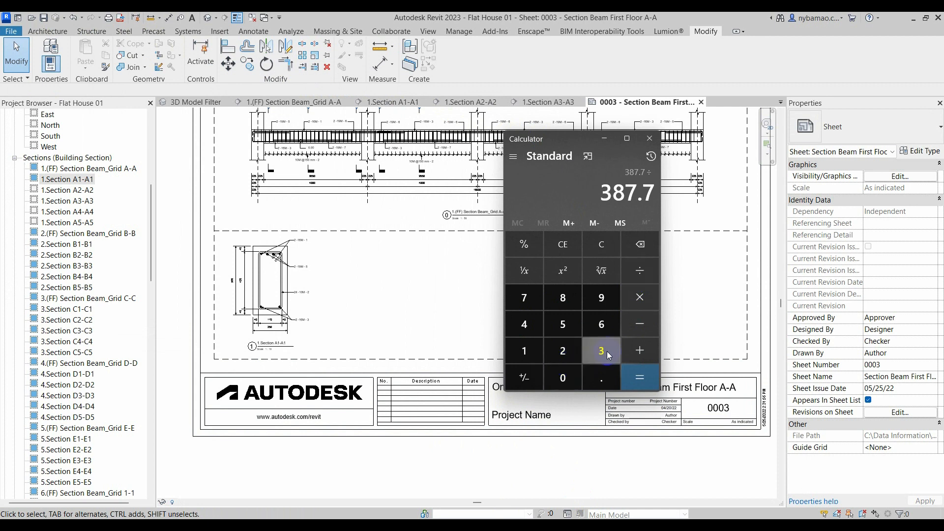
pyautogui.click(569, 325)
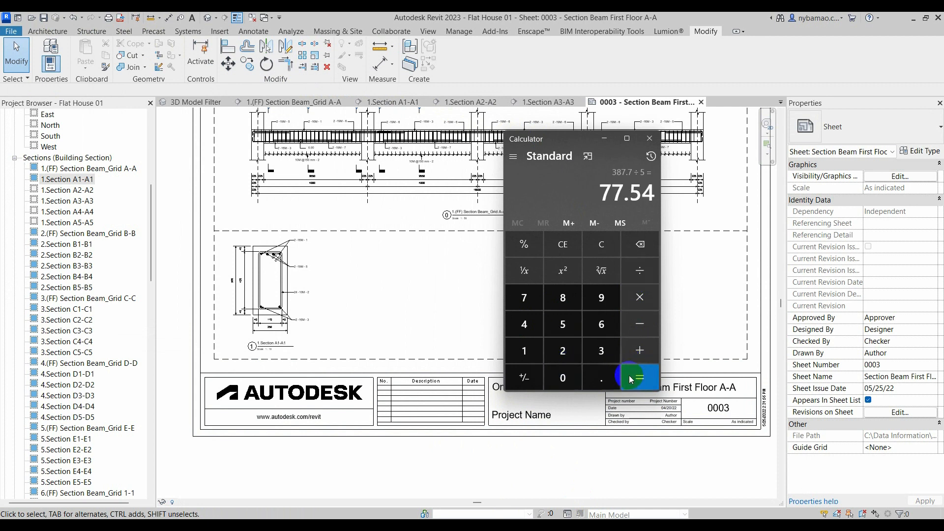
pyautogui.click(605, 139)
pyautogui.click(339, 142)
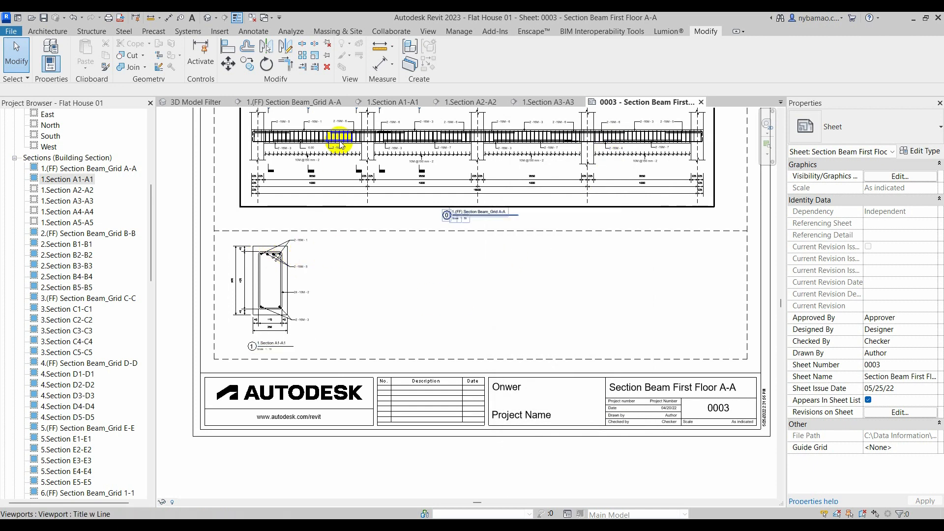
# Copy the margin frame's left side line 77.54 mm to the right to form the first vertical divider
pyautogui.click(215, 261)
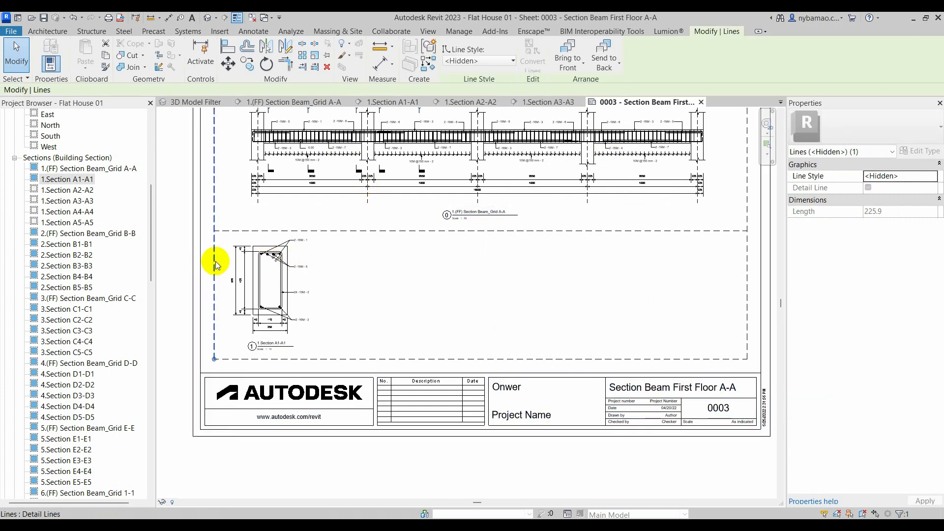
pyautogui.click(246, 65)
pyautogui.click(215, 231)
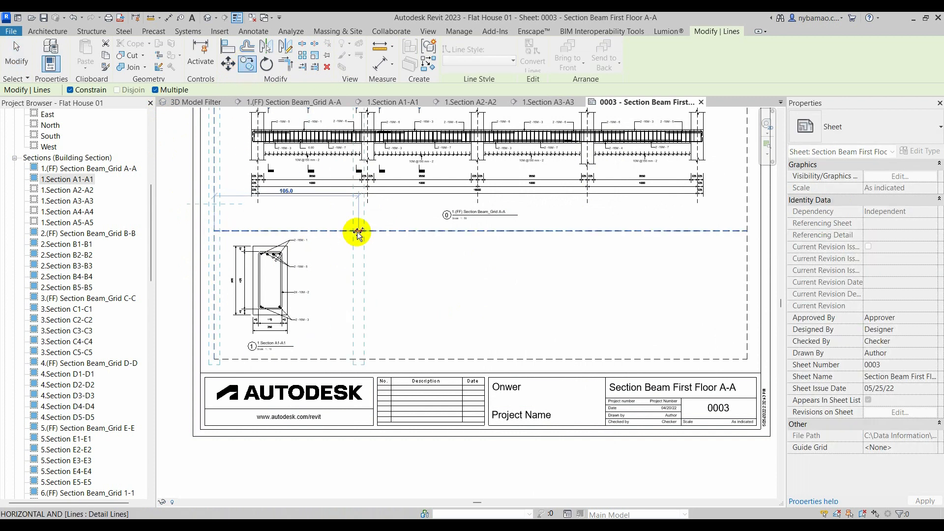
pyautogui.write('77')
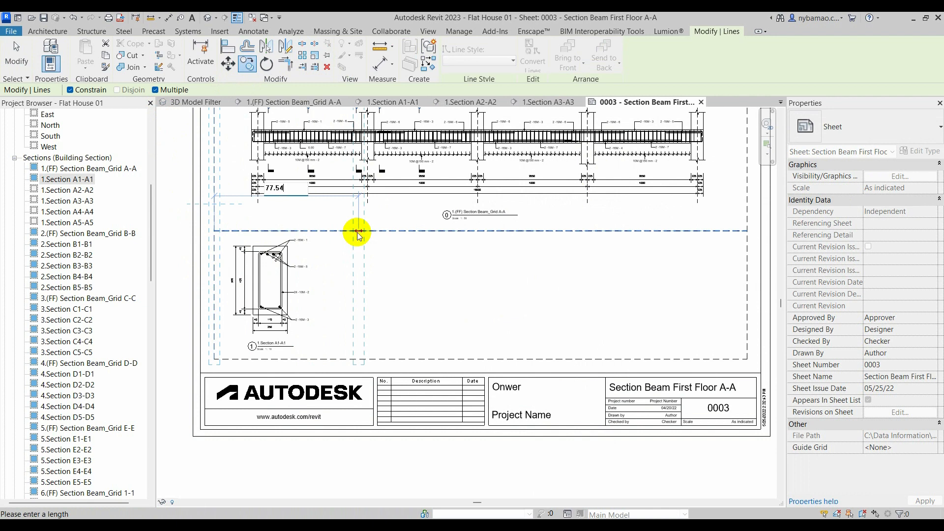
pyautogui.write('.54')
pyautogui.press('Return')
pyautogui.press('Escape')
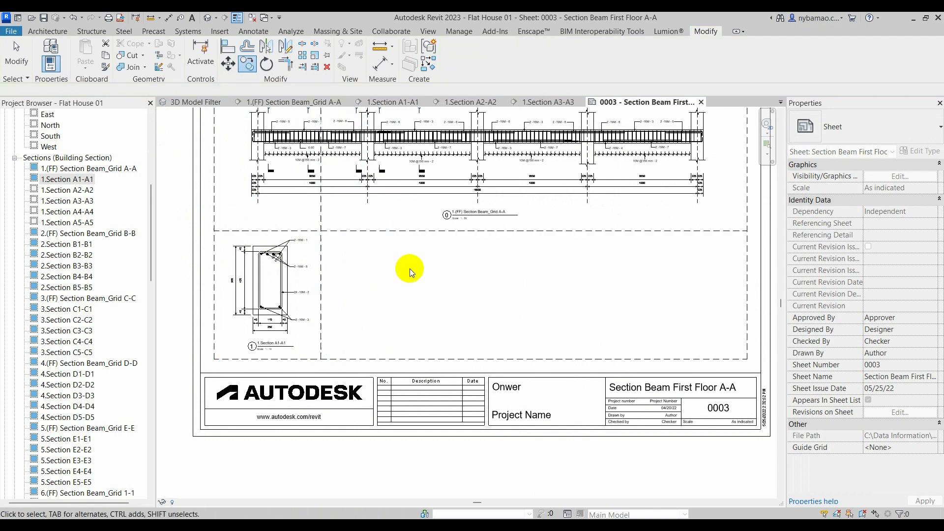
# Split the copied vertical line at the horizontal dividing line and delete its upper segment
pyautogui.click(321, 262)
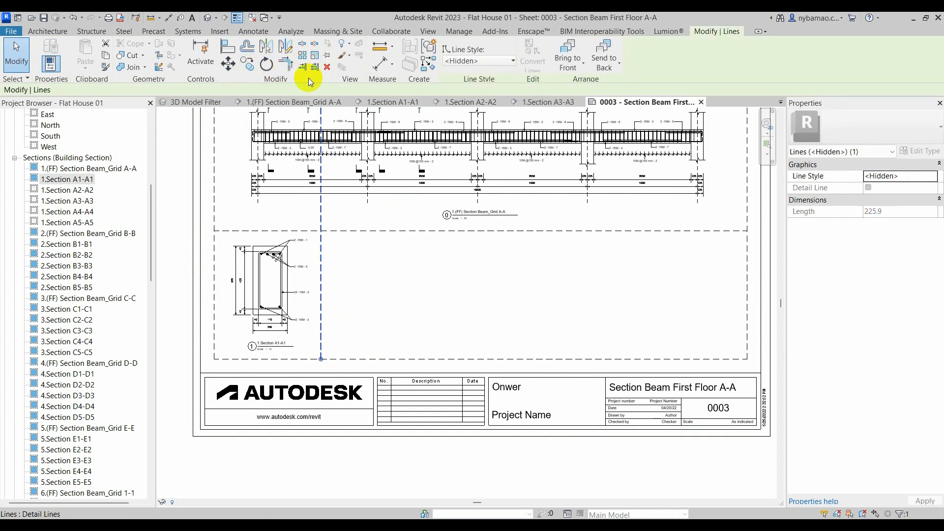
pyautogui.click(302, 48)
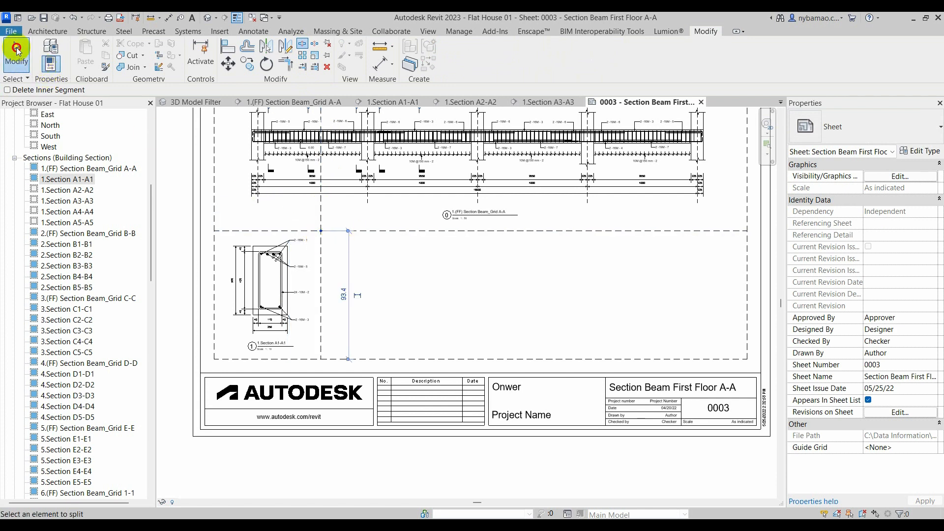
pyautogui.click(16, 51)
pyautogui.click(321, 218)
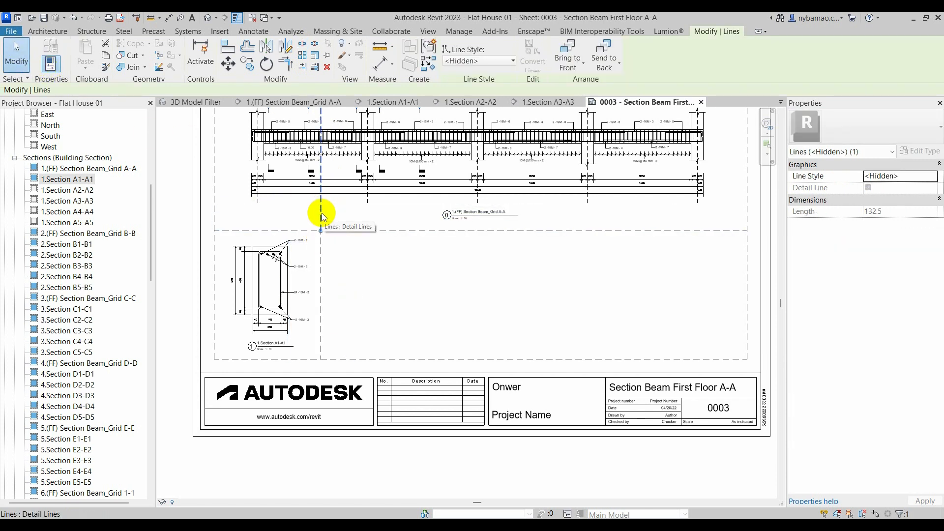
pyautogui.click(327, 67)
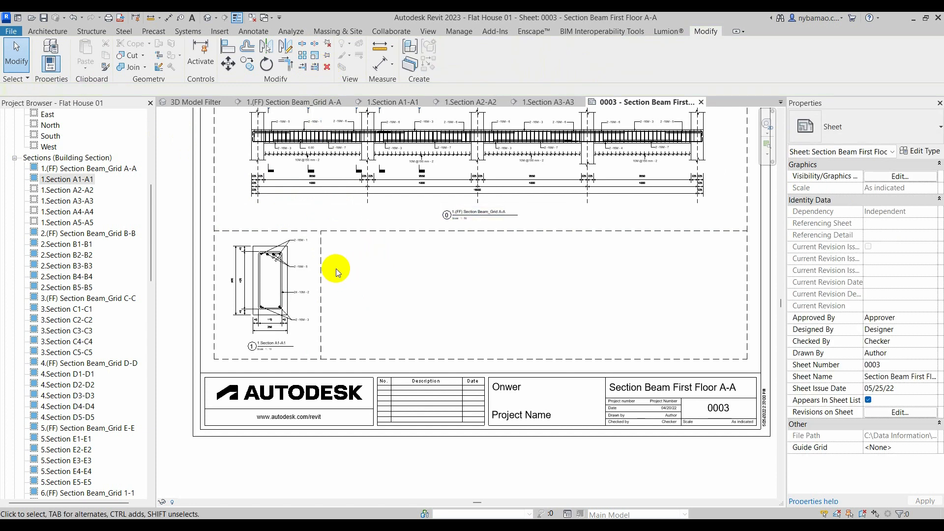
# Copy the short vertical divider three times to the right at one-cell spacing, dividing the lower area into five equal cells
pyautogui.click(321, 266)
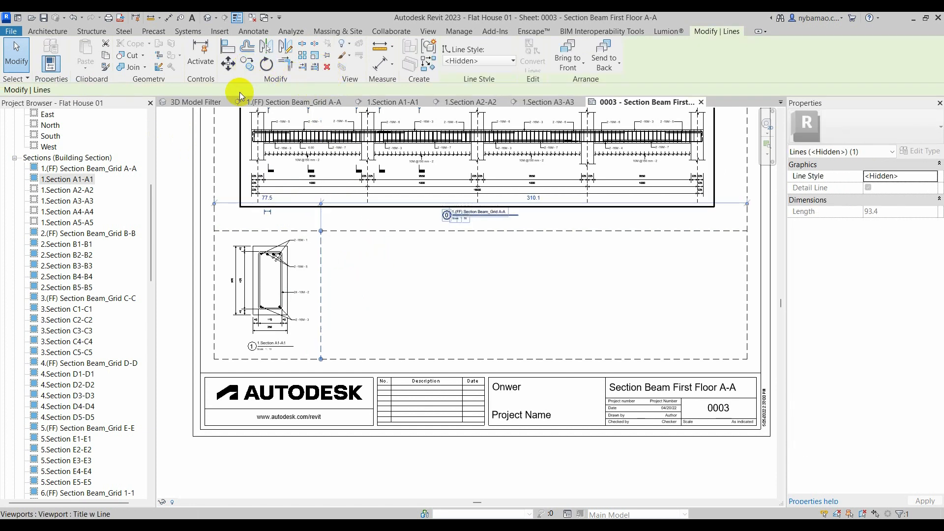
pyautogui.click(247, 64)
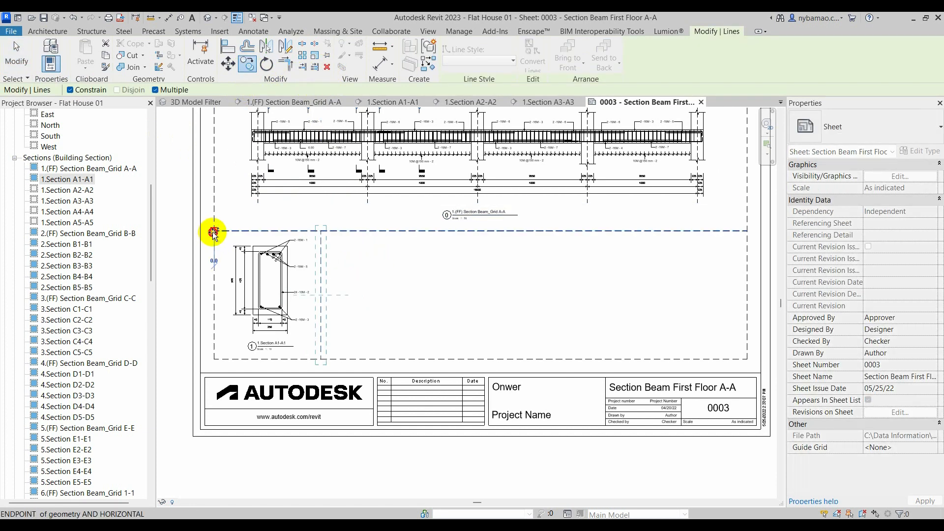
pyautogui.click(213, 231)
pyautogui.click(321, 231)
pyautogui.click(427, 231)
pyautogui.click(534, 231)
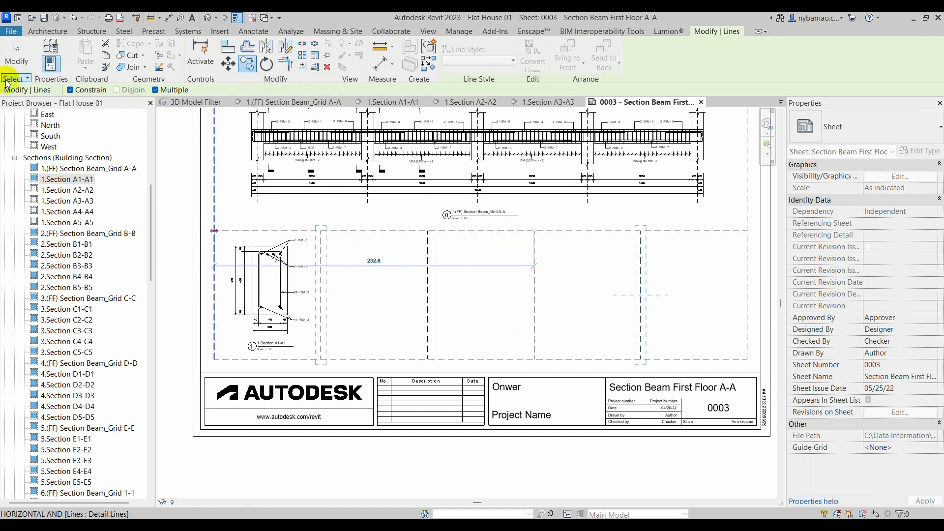
pyautogui.click(17, 54)
# Move the Section A1-A1 view slightly left to centre it within the first cell
pyautogui.scroll(2, 317, 253)
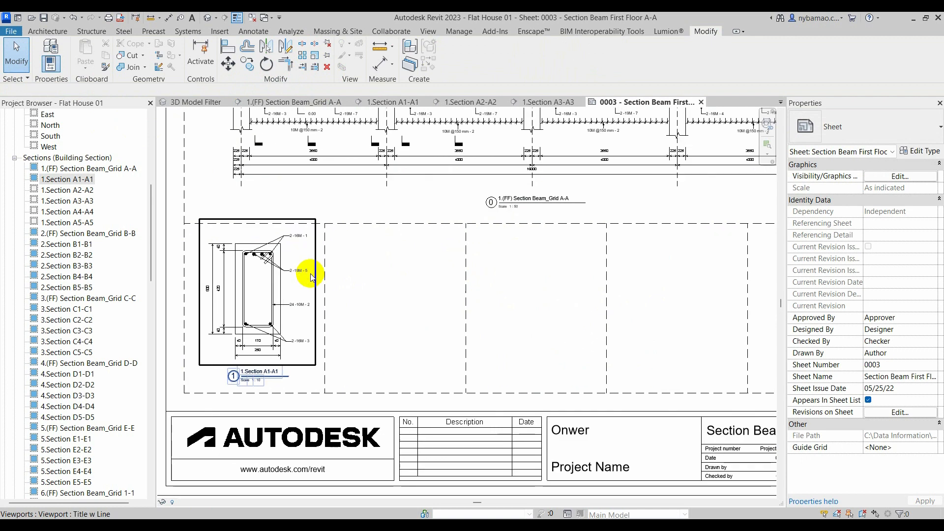
pyautogui.click(282, 313)
pyautogui.moveTo(278, 309); pyautogui.dragTo(264, 312)
pyautogui.click(365, 319)
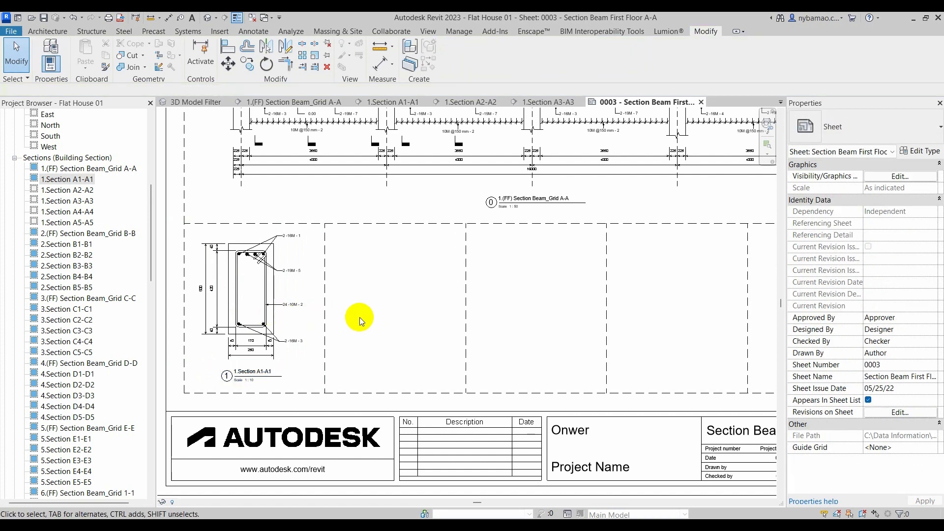
# Check the overall sheet layout and the position of Section A1-A1 within its cell
pyautogui.scroll(-2, 327, 295)
pyautogui.scroll(-2, 384, 263)
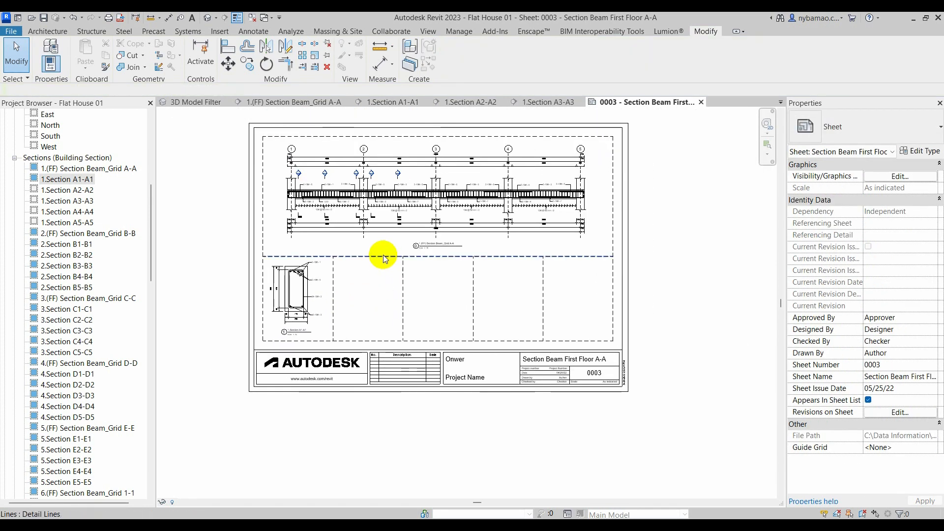
pyautogui.scroll(2, 384, 261)
pyautogui.scroll(2, 231, 382)
pyautogui.scroll(2, 335, 306)
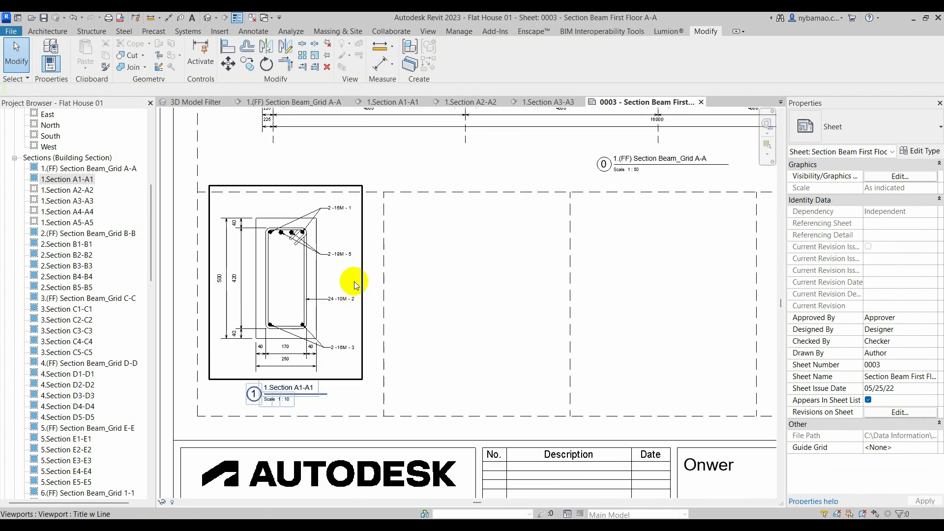
pyautogui.scroll(-2, 356, 286)
pyautogui.scroll(1, 444, 331)
pyautogui.scroll(-2, 374, 300)
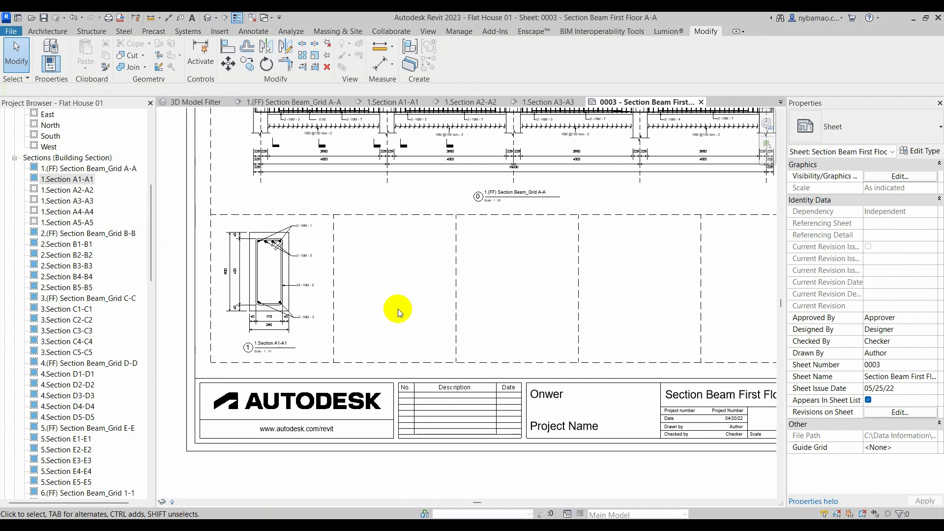
# Place the Section A2-A2 view on the sheet inside the second cell of the lower row
pyautogui.scroll(-1, 427, 314)
pyautogui.moveTo(428, 316); pyautogui.dragTo(386, 316, button='middle')
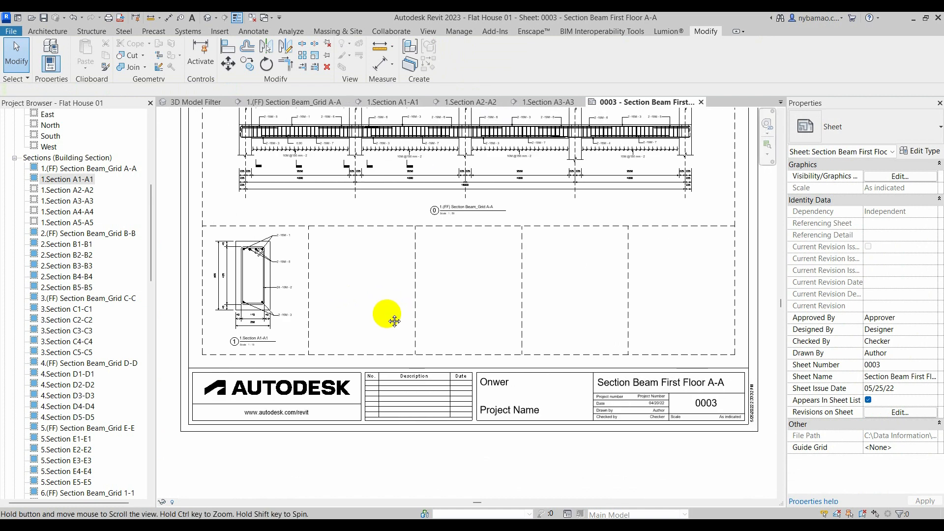
pyautogui.click(74, 191)
pyautogui.moveTo(75, 194); pyautogui.dragTo(355, 270)
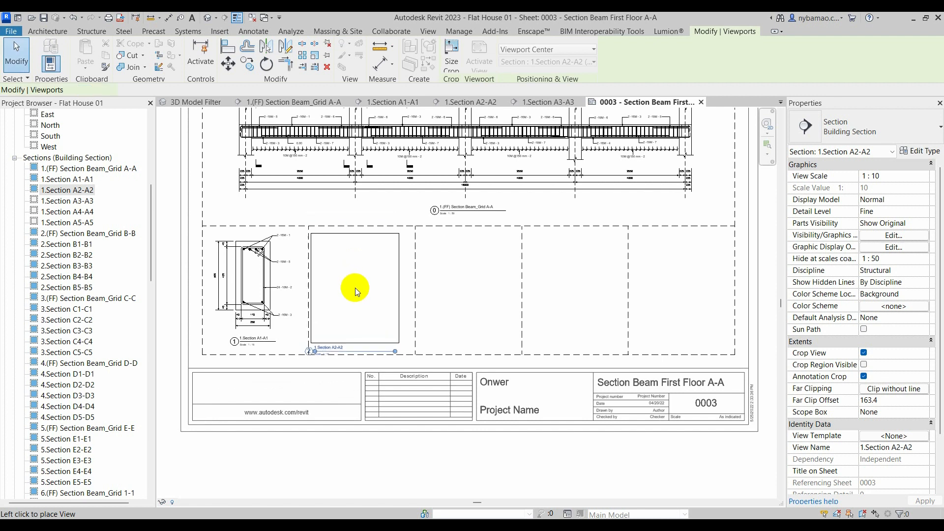
pyautogui.click(361, 281)
pyautogui.click(439, 292)
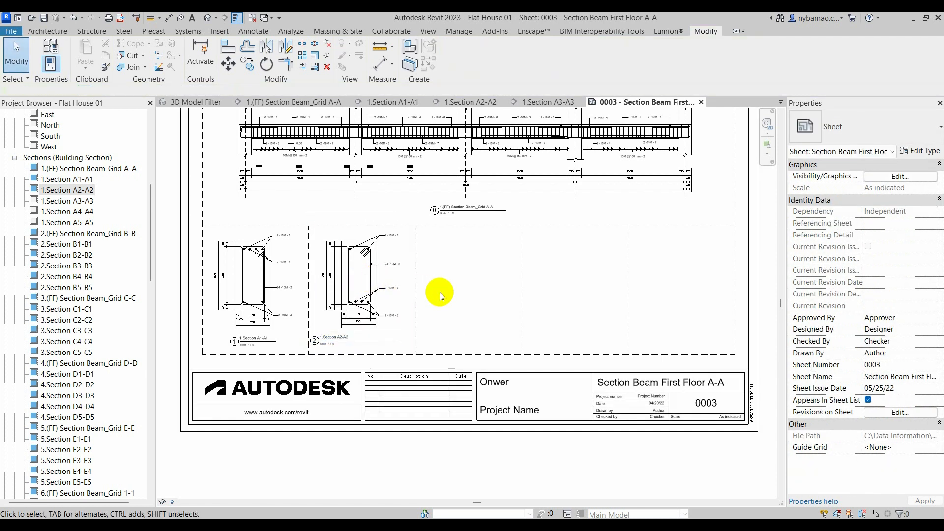
# Shorten the Section A2-A2 title line and move the title beneath its section, level with the Section A1-A1 title
pyautogui.click(354, 281)
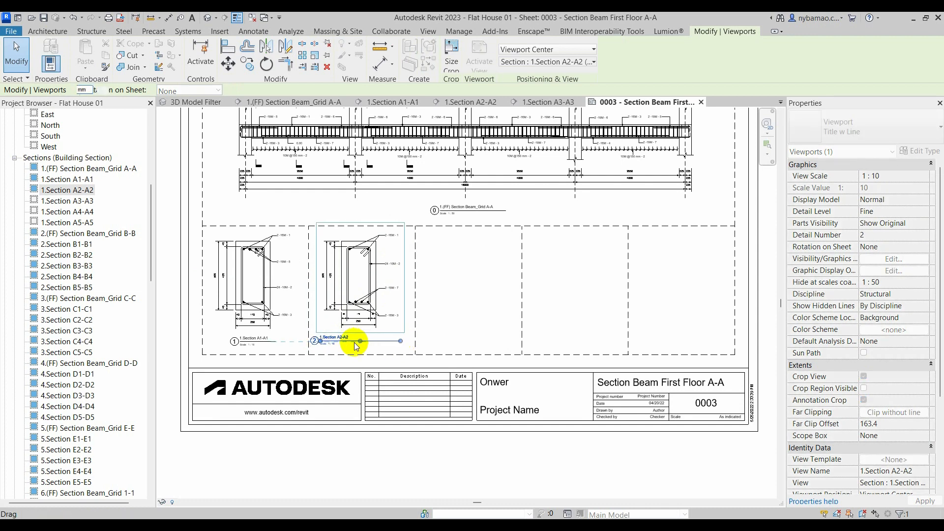
pyautogui.scroll(2, 275, 334)
pyautogui.moveTo(275, 335); pyautogui.dragTo(317, 298, button='middle')
pyautogui.click(525, 297)
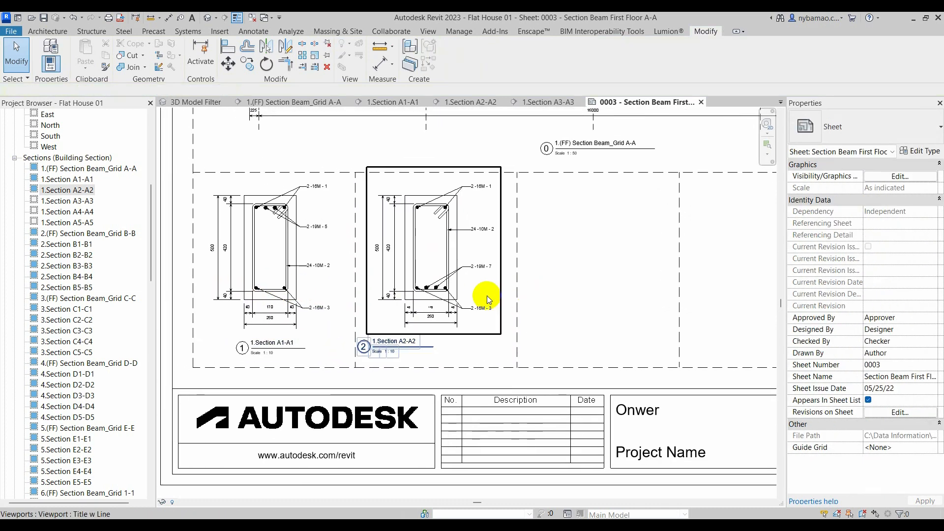
pyautogui.click(389, 344)
pyautogui.moveTo(433, 345); pyautogui.dragTo(433, 346)
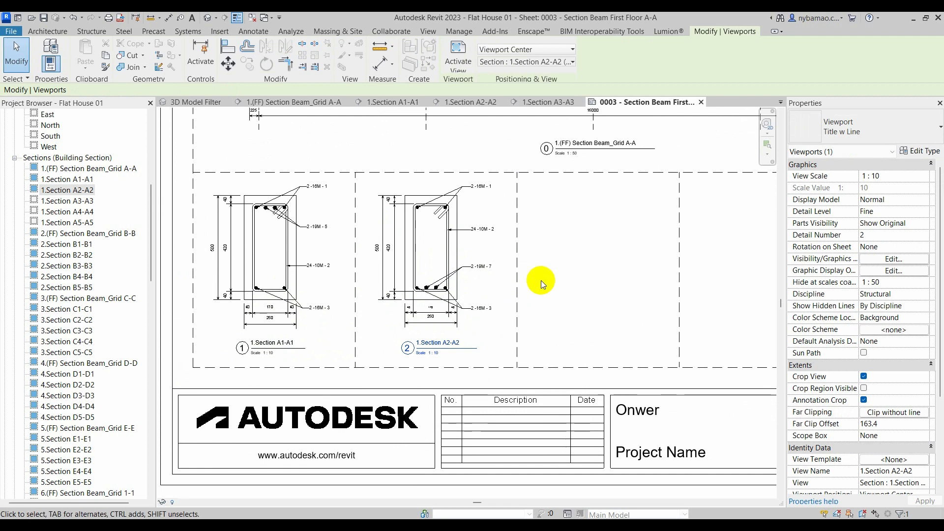
pyautogui.click(573, 273)
# Place the Section A3-A3 view in the third cell, aligned horizontally with the neighbouring sections
pyautogui.click(67, 201)
pyautogui.moveTo(68, 209); pyautogui.dragTo(593, 268)
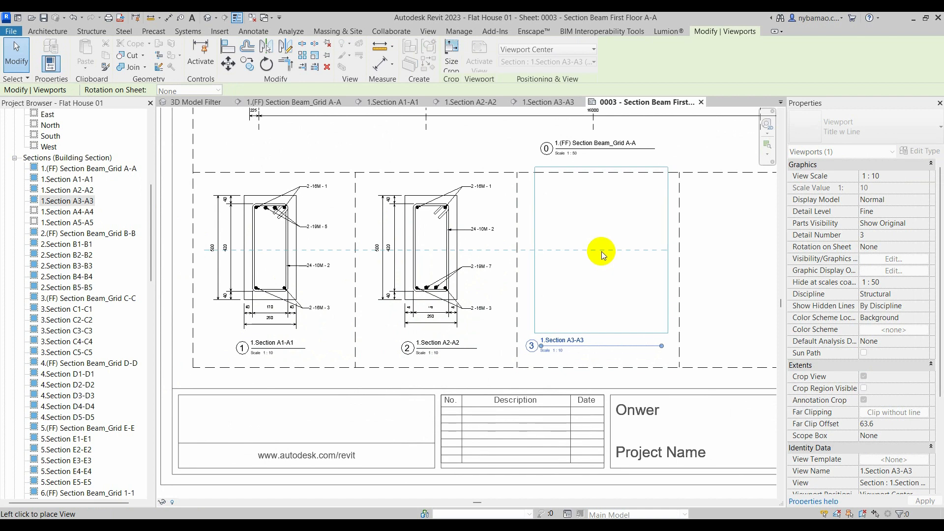
pyautogui.click(604, 251)
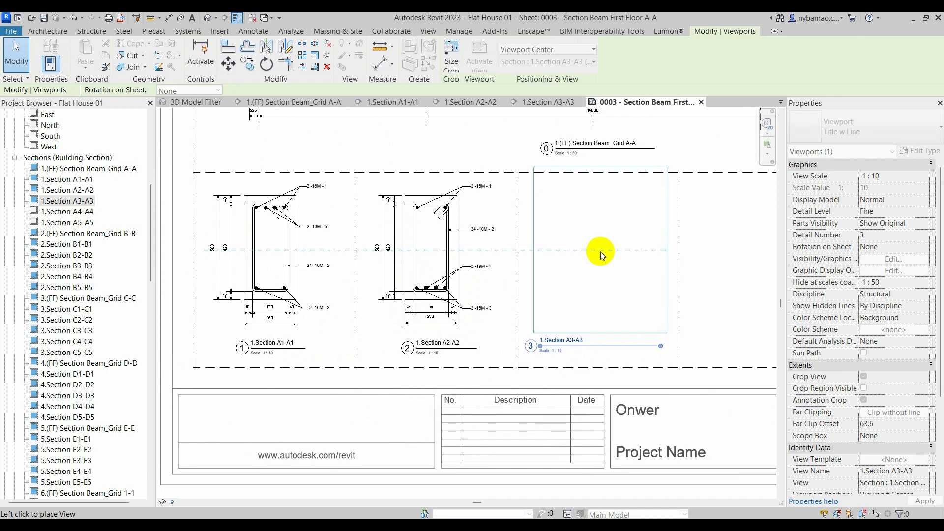
pyautogui.click(697, 261)
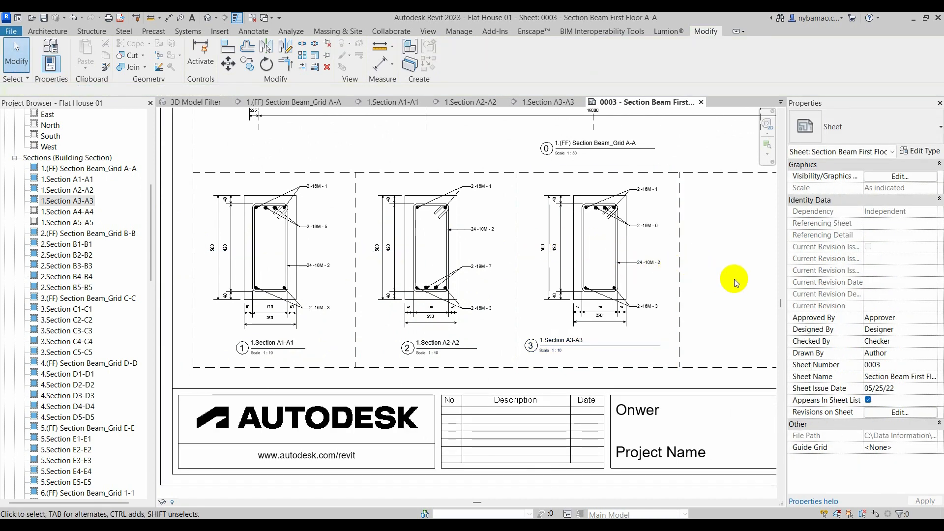
# Shorten the Section A3-A3 title line and move the title beneath its section, level with the other titles
pyautogui.click(635, 257)
pyautogui.moveTo(607, 353)
pyautogui.mouseDown()
pyautogui.moveTo(592, 352)
pyautogui.moveTo(601, 345)
pyautogui.mouseUp()
pyautogui.click(708, 308)
pyautogui.click(560, 349)
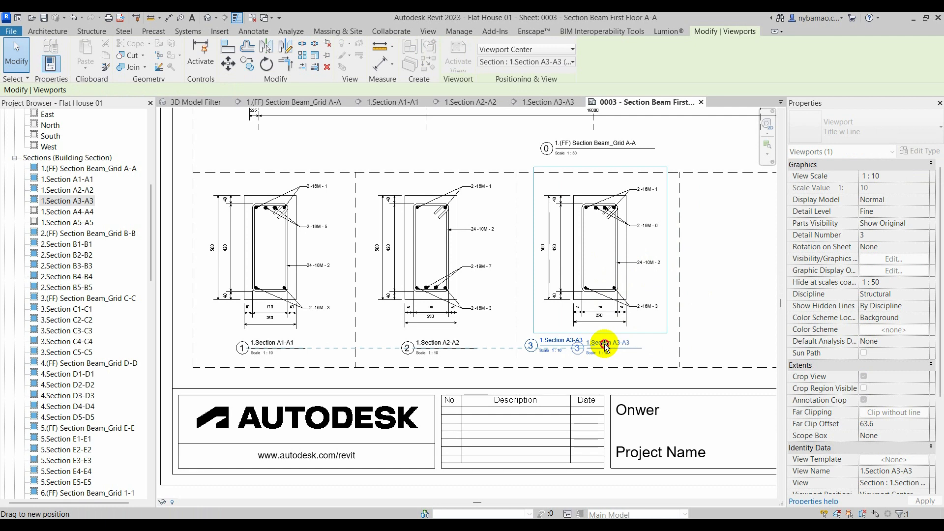
pyautogui.click(716, 285)
# Place the Section A4-A4 view in the fourth cell, aligned horizontally with the neighbouring sections
pyautogui.scroll(-1, 426, 314)
pyautogui.scroll(-1, 425, 314)
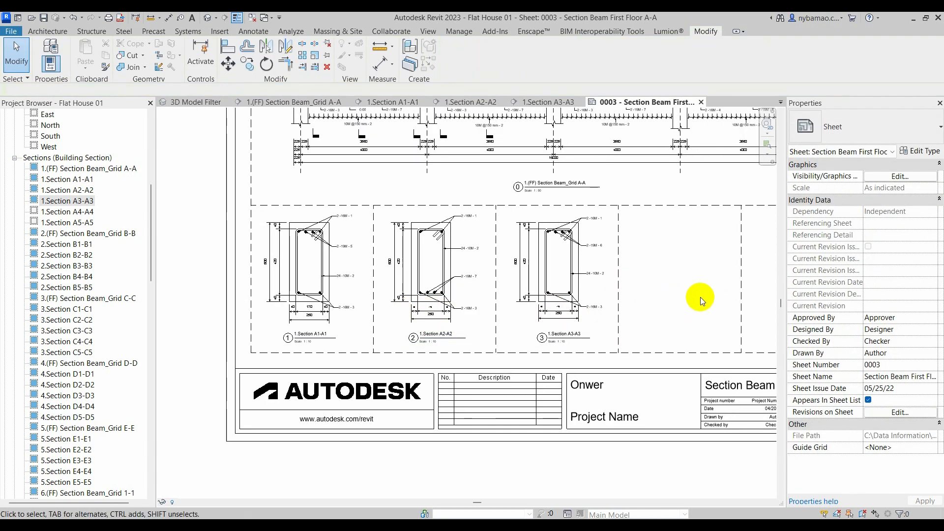
pyautogui.moveTo(514, 294); pyautogui.dragTo(493, 290, button='middle')
pyautogui.scroll(-1, 541, 292)
pyautogui.moveTo(77, 220); pyautogui.dragTo(576, 262)
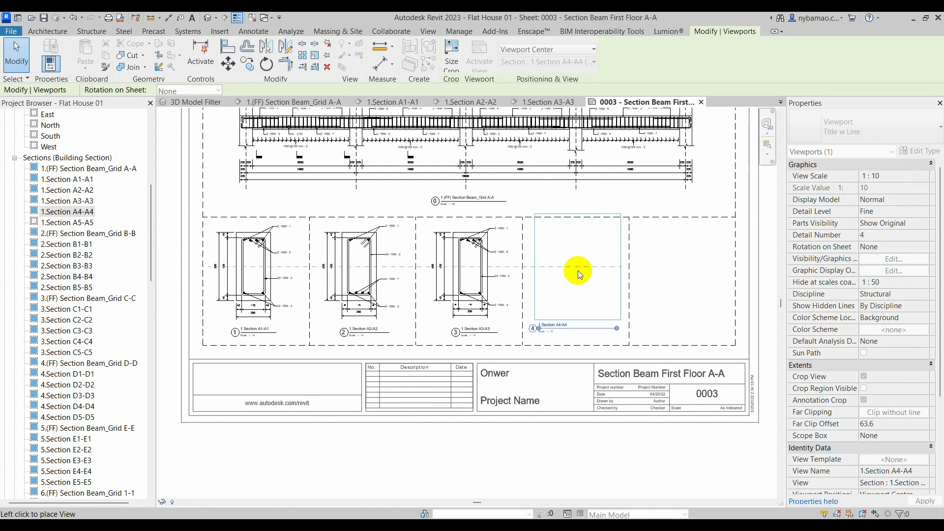
pyautogui.click(577, 270)
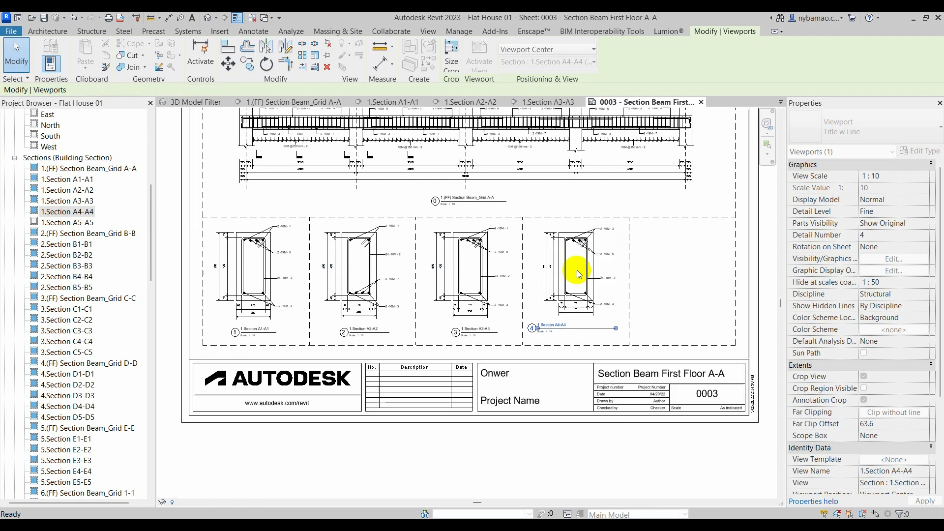
# Move the Section A4-A4 title beneath its section, level with the other titles, and shorten its title line
pyautogui.scroll(1, 581, 270)
pyautogui.click(686, 276)
pyautogui.scroll(1, 594, 291)
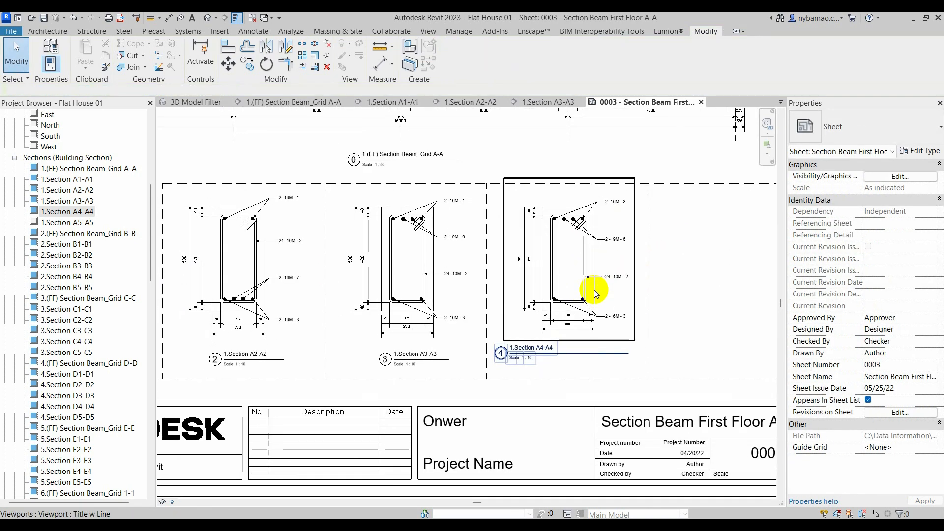
pyautogui.scroll(-2, 575, 315)
pyautogui.scroll(3, 553, 319)
pyautogui.click(553, 318)
pyautogui.moveTo(553, 319); pyautogui.dragTo(596, 327)
pyautogui.click(592, 278)
pyautogui.moveTo(685, 328); pyautogui.dragTo(609, 328)
pyautogui.click(695, 314)
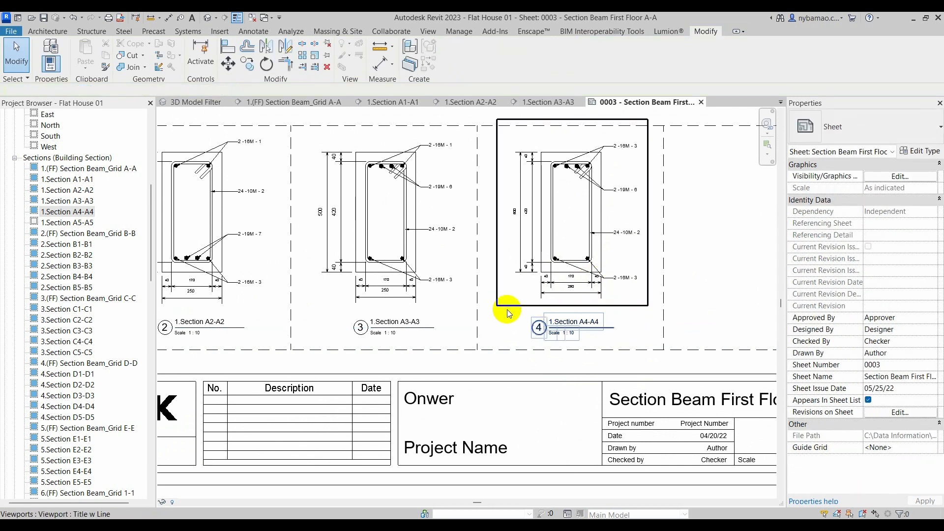
# Place the Section A5-A5 view in the fifth cell, aligned horizontally with the other sections
pyautogui.scroll(-2, 499, 305)
pyautogui.scroll(1, 541, 246)
pyautogui.scroll(1, 541, 241)
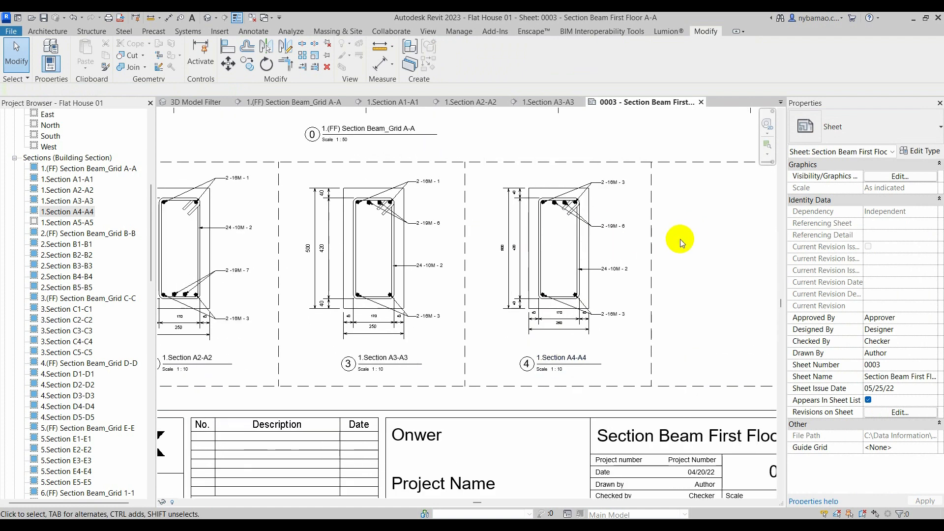
pyautogui.scroll(2, 572, 241)
pyautogui.scroll(-2, 540, 239)
pyautogui.scroll(-2, 525, 265)
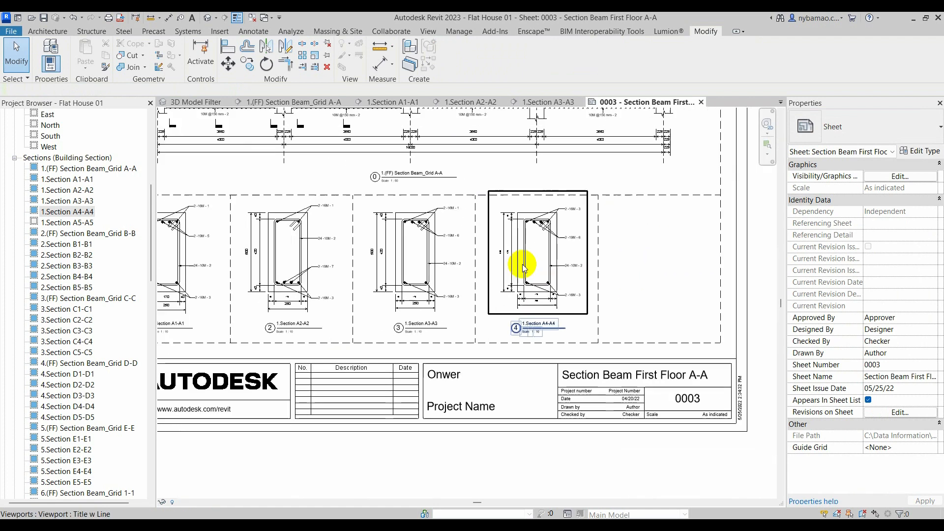
pyautogui.moveTo(629, 266); pyautogui.dragTo(648, 266, button='middle')
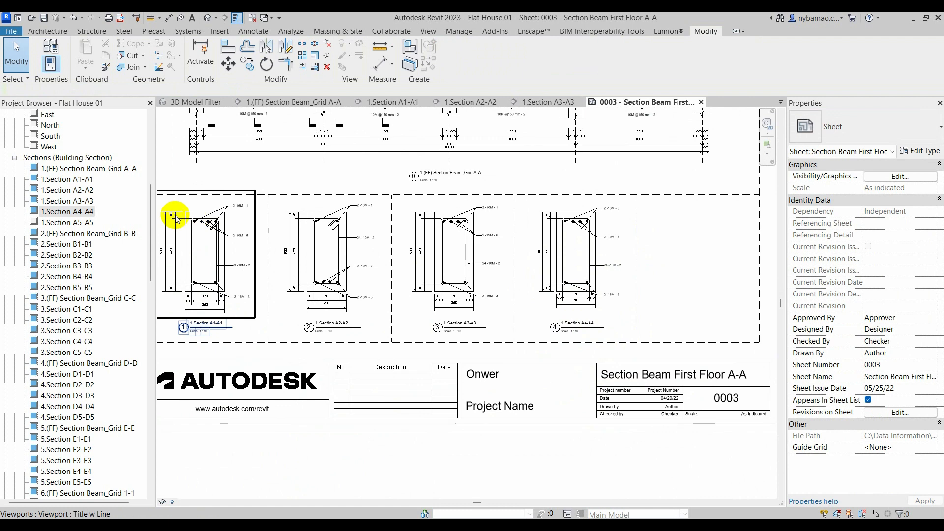
pyautogui.click(67, 222)
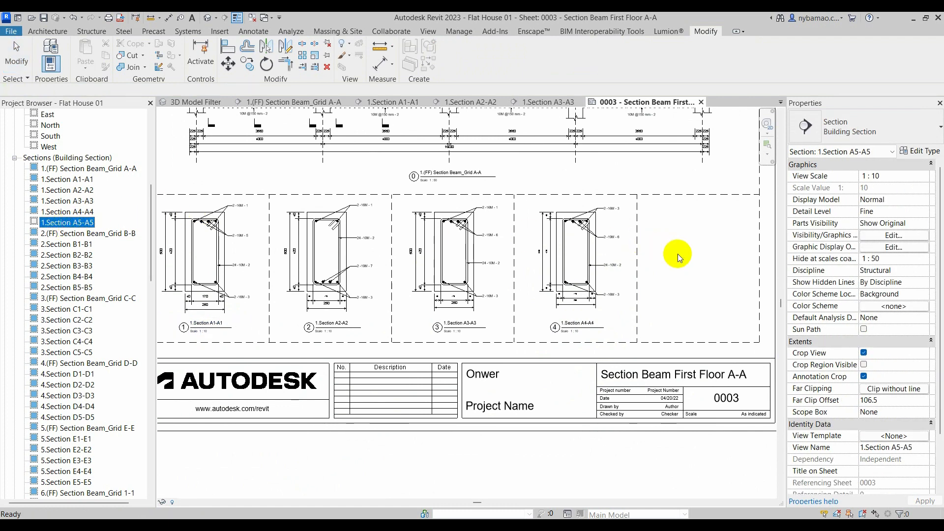
pyautogui.moveTo(678, 254); pyautogui.dragTo(678, 254)
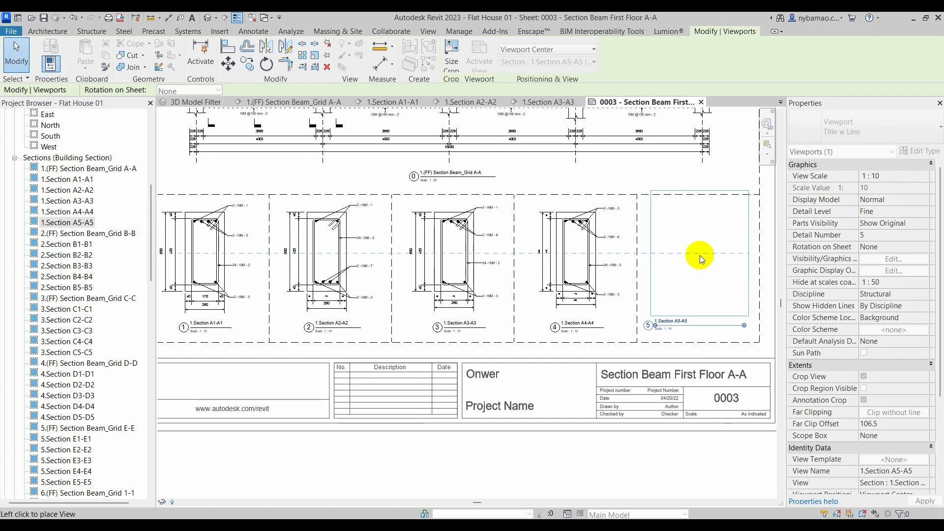
pyautogui.click(701, 255)
# Shorten the Section A5-A5 title line and move the title beneath its section, level with the other titles
pyautogui.click(607, 269)
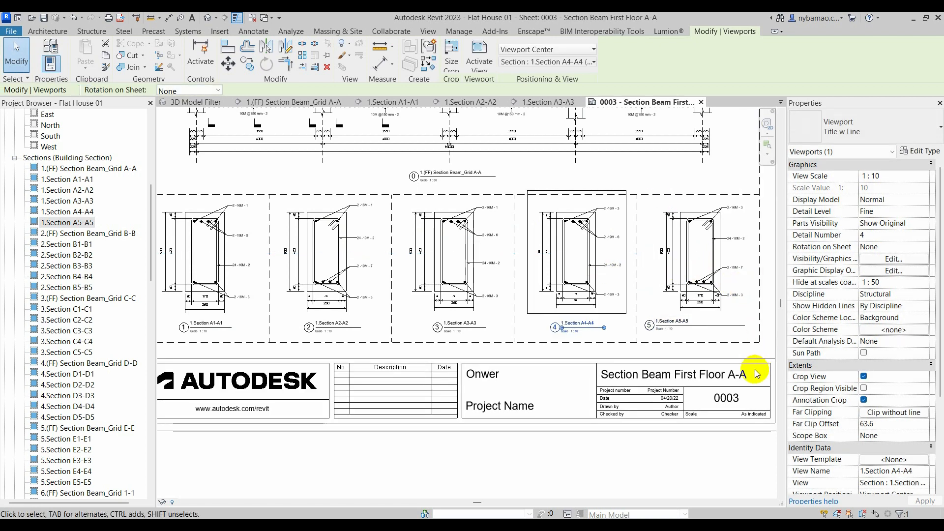
pyautogui.click(704, 261)
pyautogui.moveTo(745, 325); pyautogui.dragTo(695, 325)
pyautogui.click(681, 322)
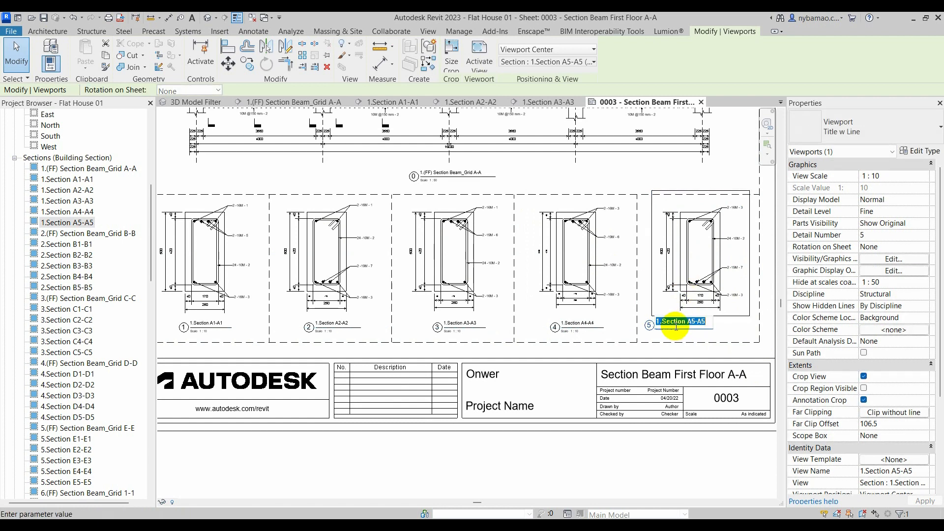
pyautogui.click(742, 326)
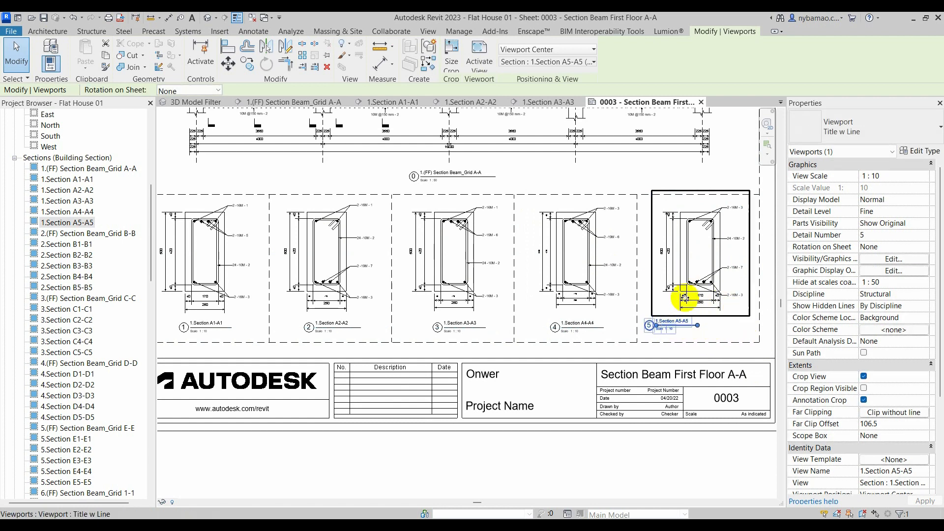
pyautogui.moveTo(667, 323); pyautogui.dragTo(704, 325)
pyautogui.click(740, 333)
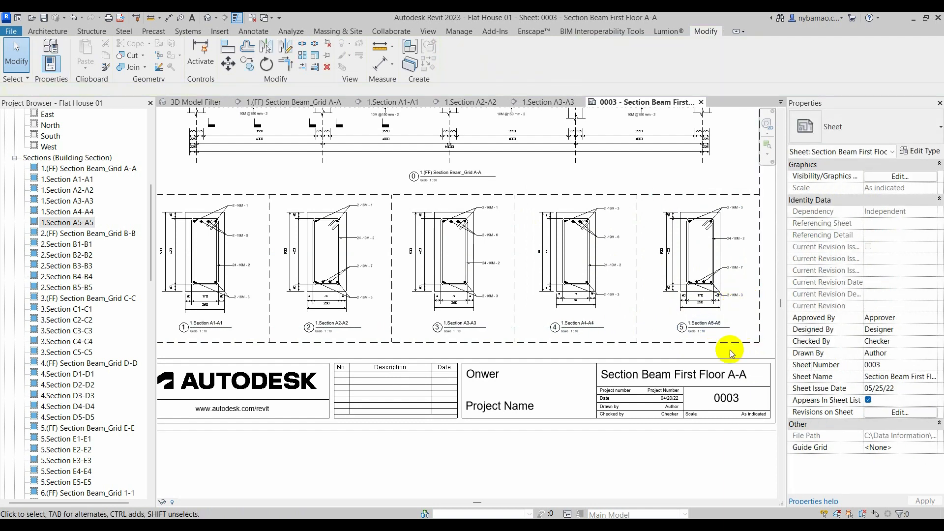
# Check the five cross sections in their cells and the overall layout of the sheet
pyautogui.click(517, 257)
pyautogui.scroll(-2, 541, 275)
pyautogui.scroll(1, 481, 179)
pyautogui.scroll(1, 496, 236)
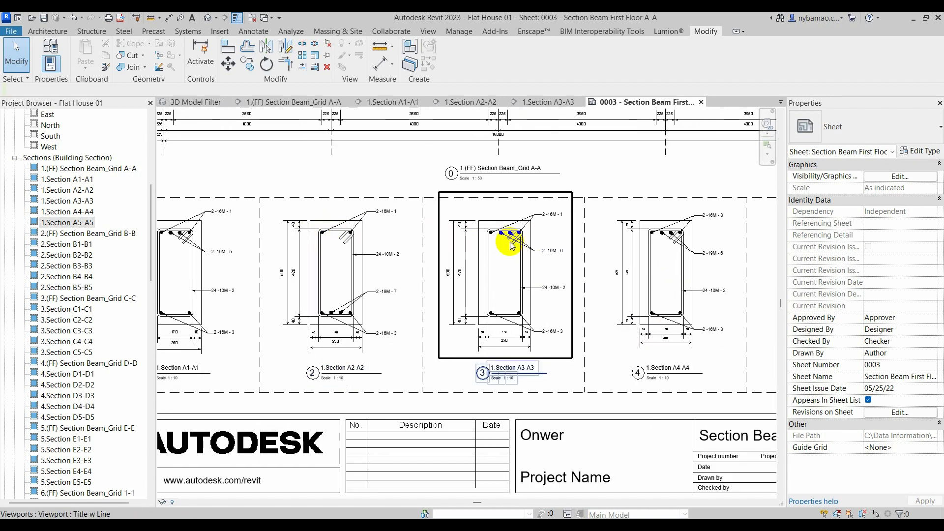
pyautogui.scroll(2, 215, 253)
pyautogui.scroll(-2, 421, 249)
pyautogui.scroll(1, 380, 249)
pyautogui.scroll(-2, 492, 295)
pyautogui.moveTo(443, 134); pyautogui.dragTo(470, 194, button='middle')
pyautogui.scroll(1, 464, 178)
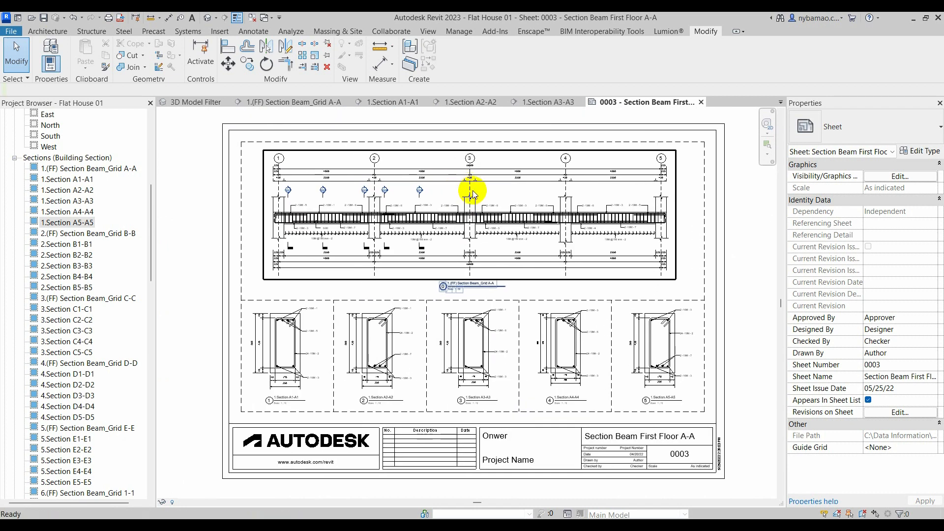
# Enter the owner's name in the title block and set the project name to Project Small House
pyautogui.click(497, 437)
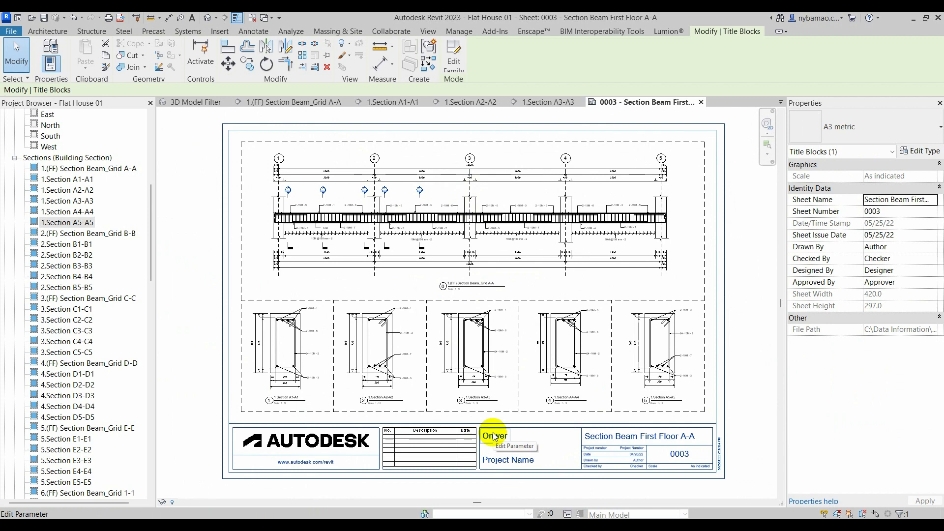
pyautogui.click(496, 437)
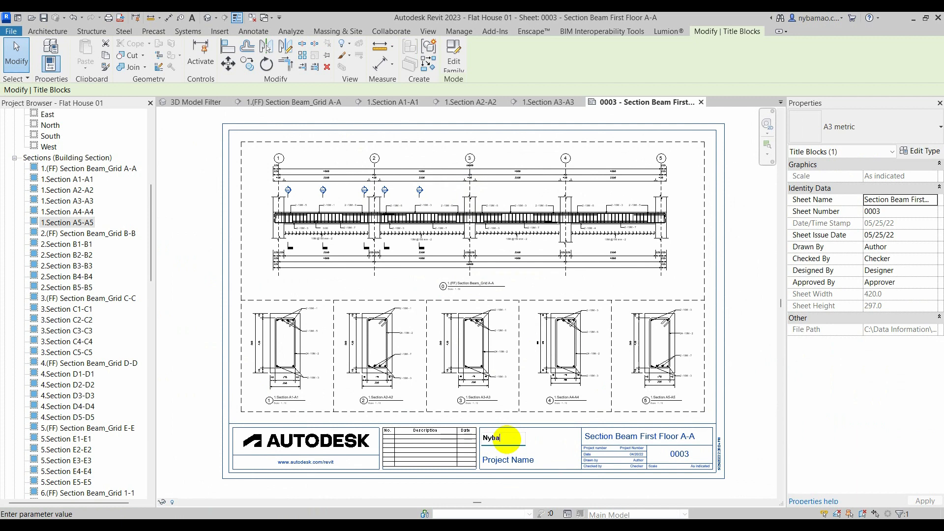
pyautogui.click(501, 459)
pyautogui.click(511, 459)
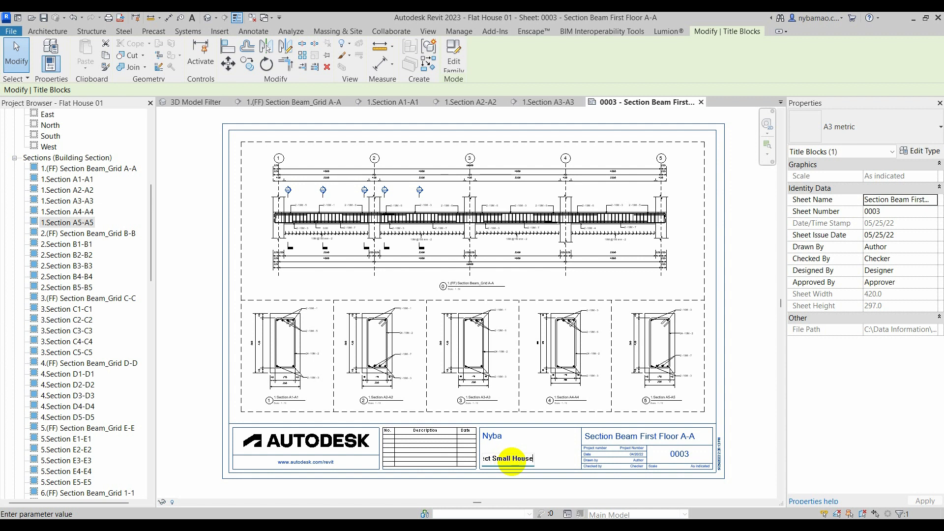
pyautogui.press('Return')
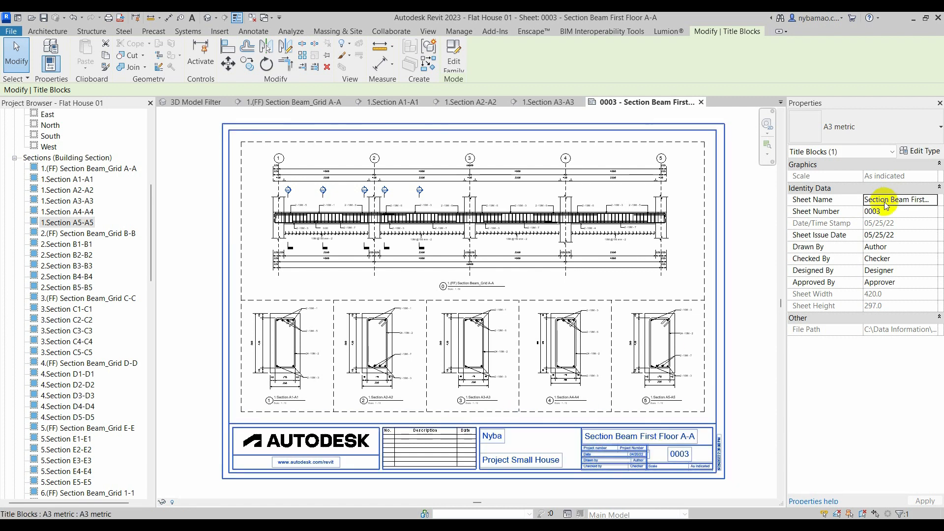
# Review the title block's date, drawn by, checked by, designed by and approved by fields on sheet 0003
pyautogui.click(650, 455)
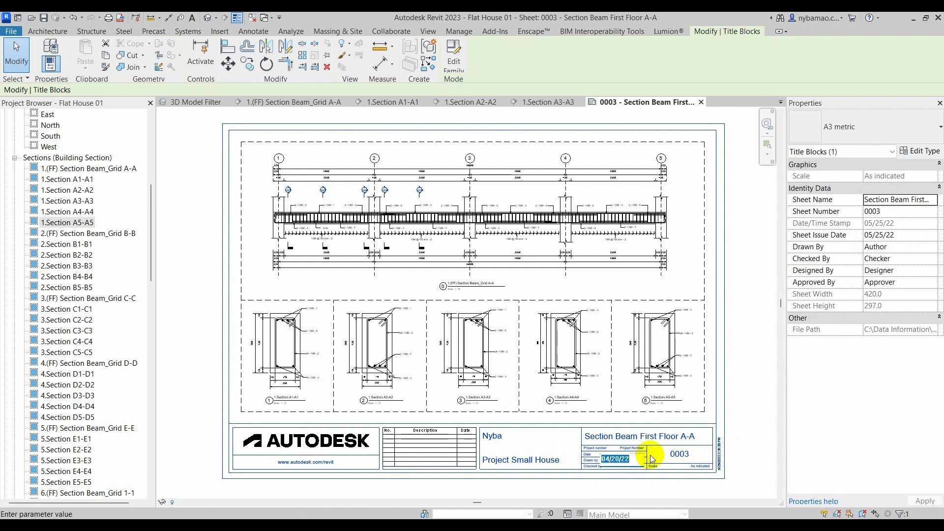
pyautogui.click(660, 457)
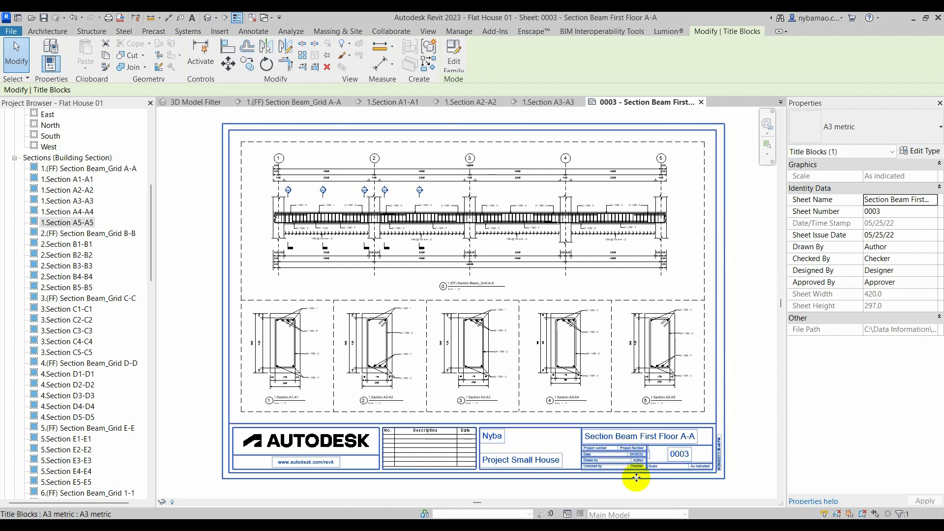
pyautogui.scroll(5, 637, 478)
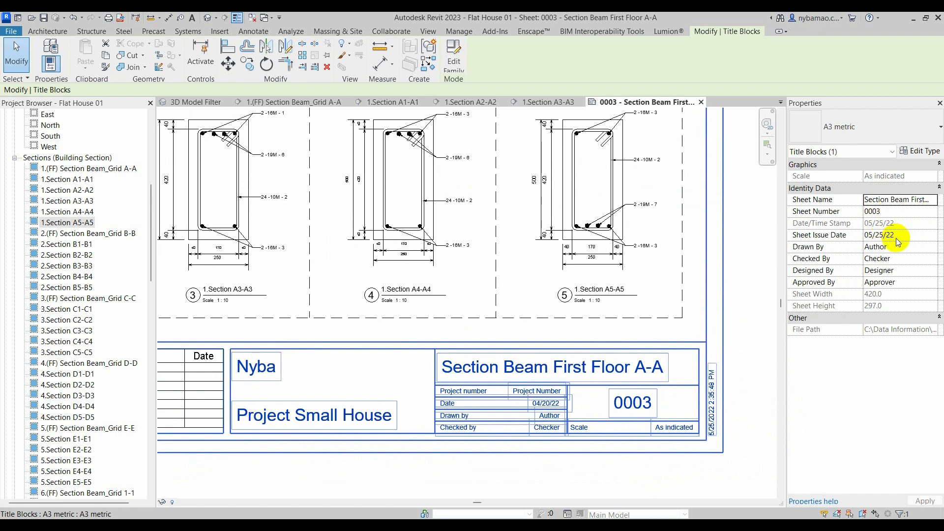
pyautogui.click(544, 404)
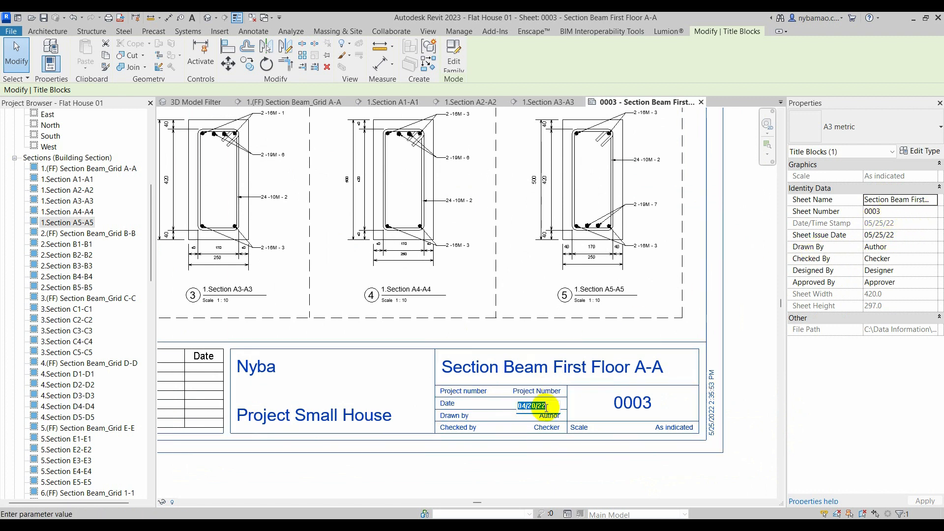
pyautogui.click(552, 420)
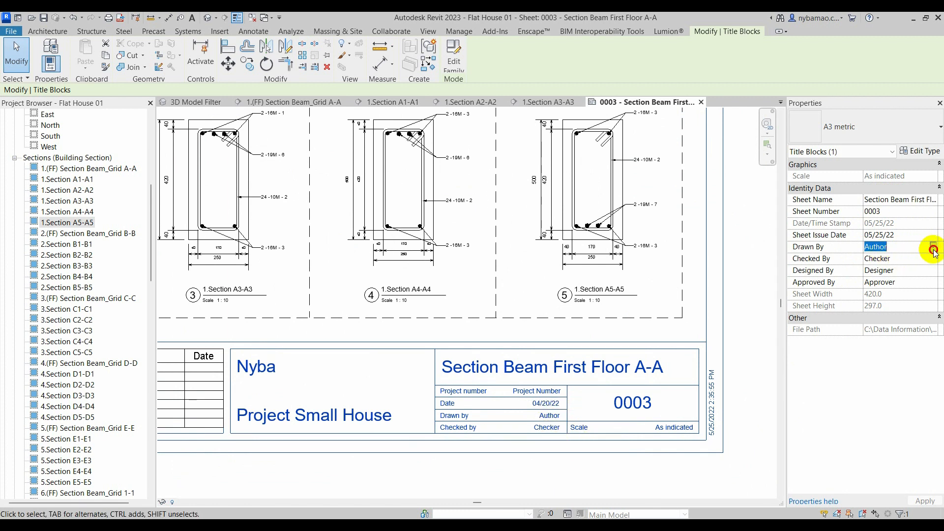
pyautogui.click(922, 258)
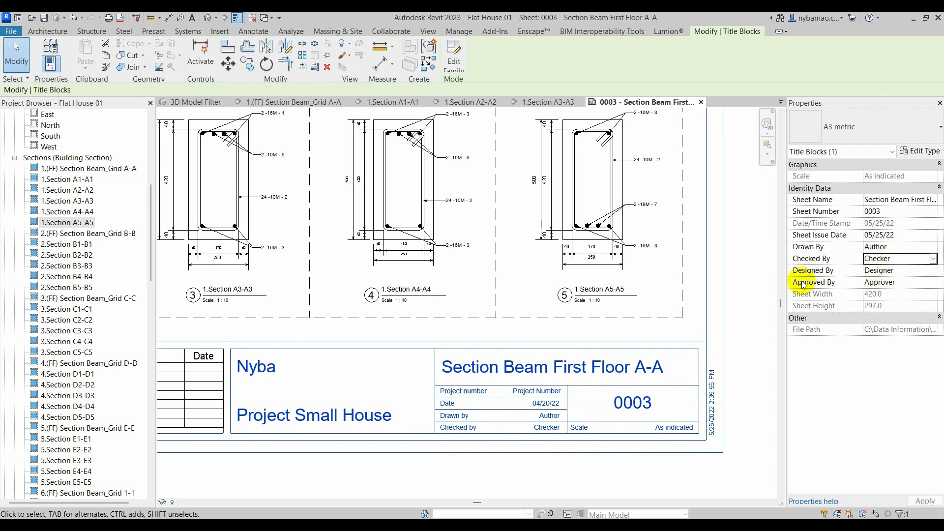
pyautogui.click(886, 282)
pyautogui.click(879, 271)
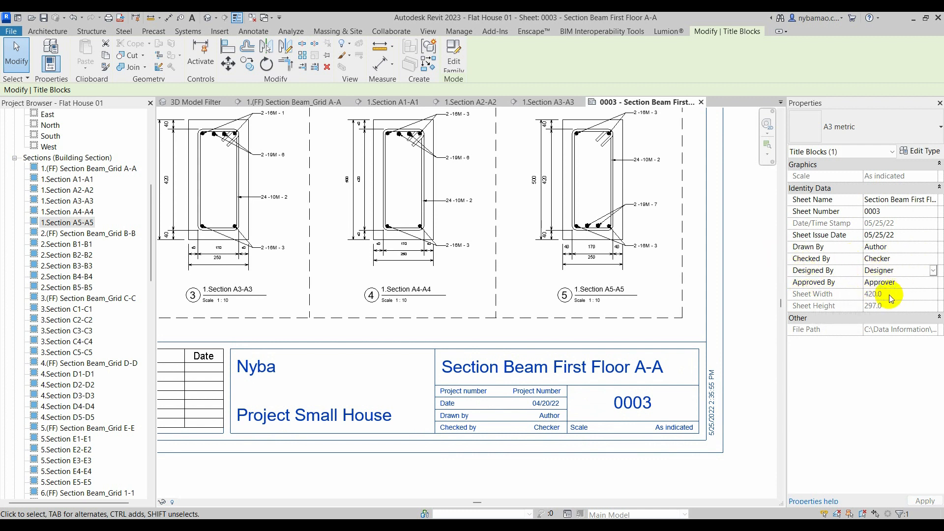
pyautogui.click(634, 468)
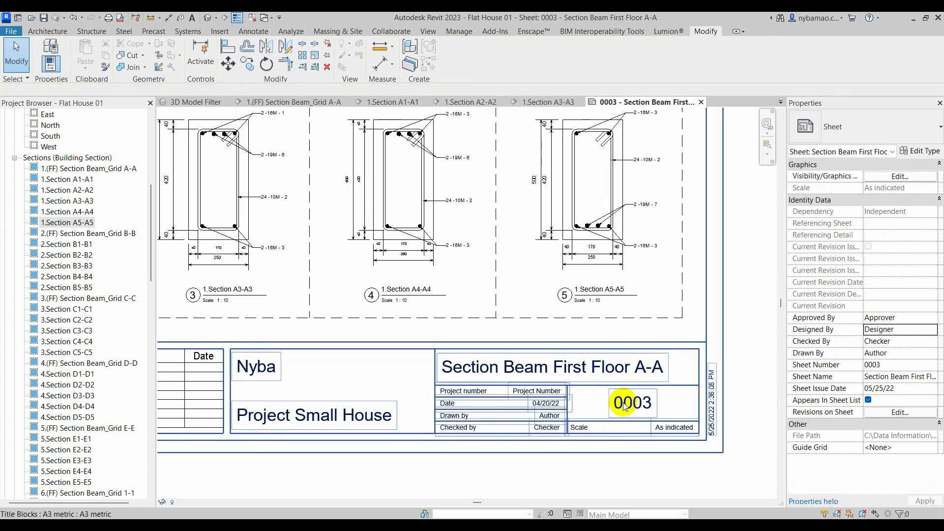
# Inspect the whole A3 sheet with the Grid A-A beam section, the five cross sections and the title block
pyautogui.scroll(-5, 638, 436)
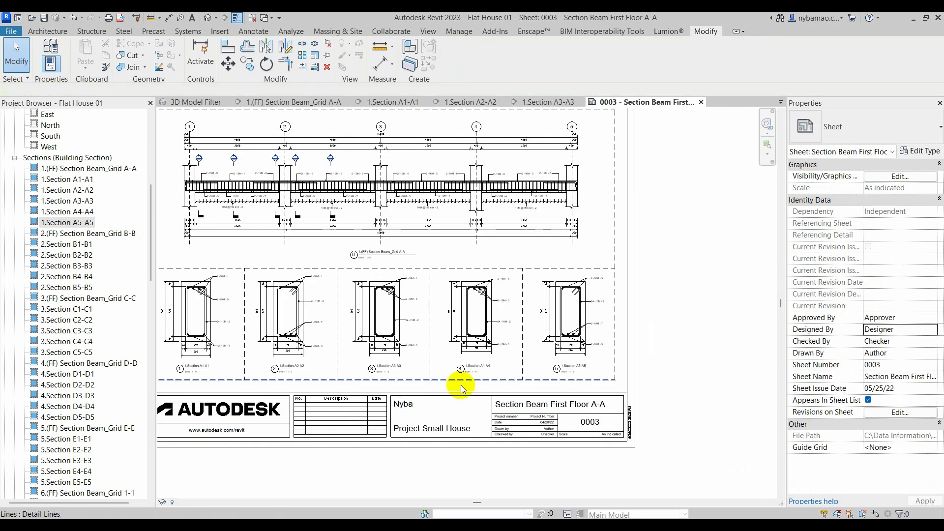
pyautogui.scroll(-2, 629, 406)
pyautogui.scroll(2, 432, 326)
pyautogui.click(439, 327)
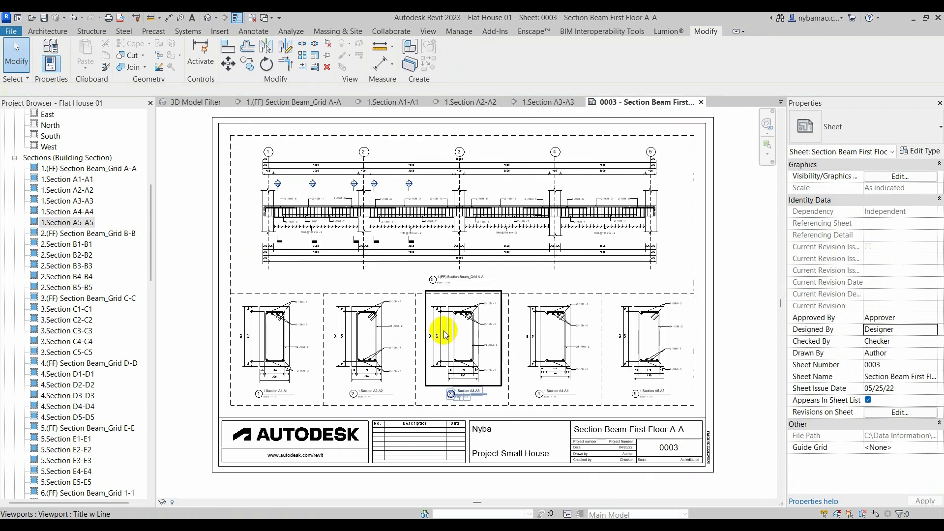
pyautogui.scroll(-1, 455, 337)
pyautogui.click(722, 335)
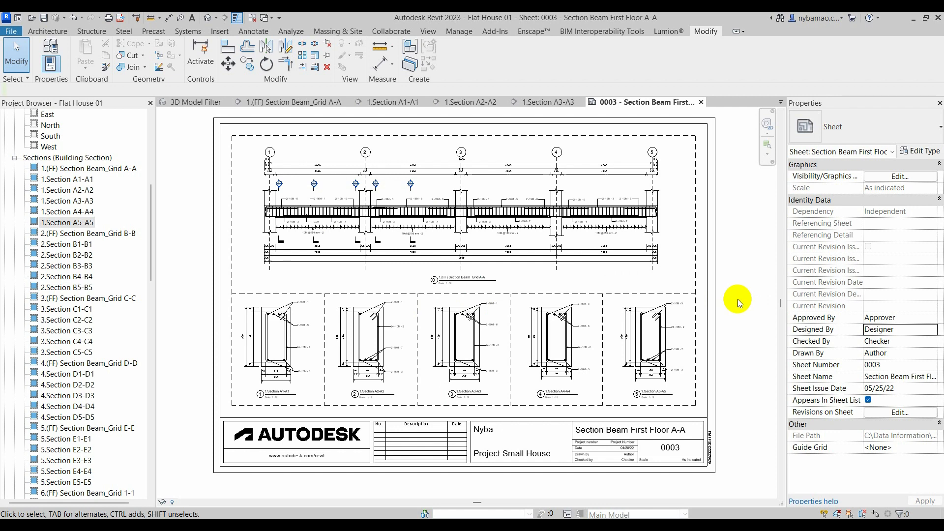
# Examine the first floor A-A beam rebar schedule on sheet 0004 and return to sheet 0003
pyautogui.click(15, 158)
pyautogui.scroll(-2, 84, 247)
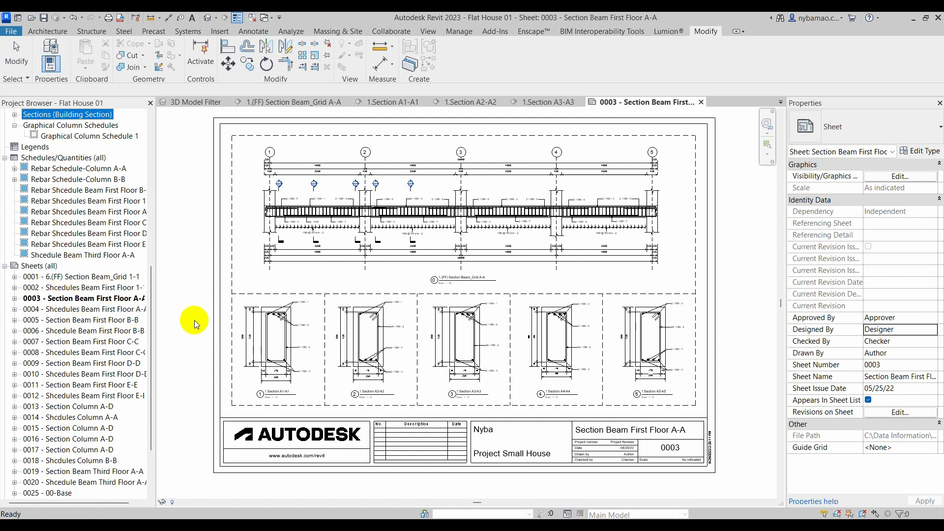
pyautogui.doubleClick(77, 308)
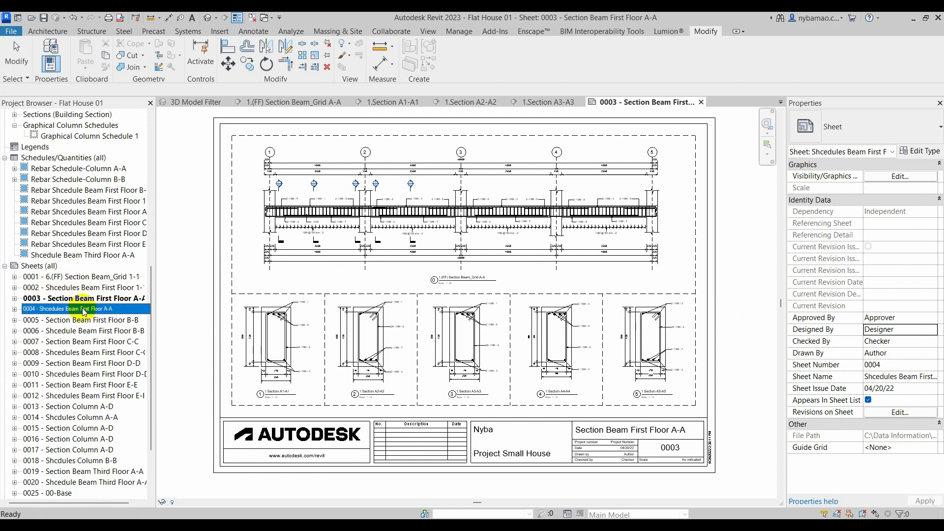
pyautogui.scroll(5, 481, 203)
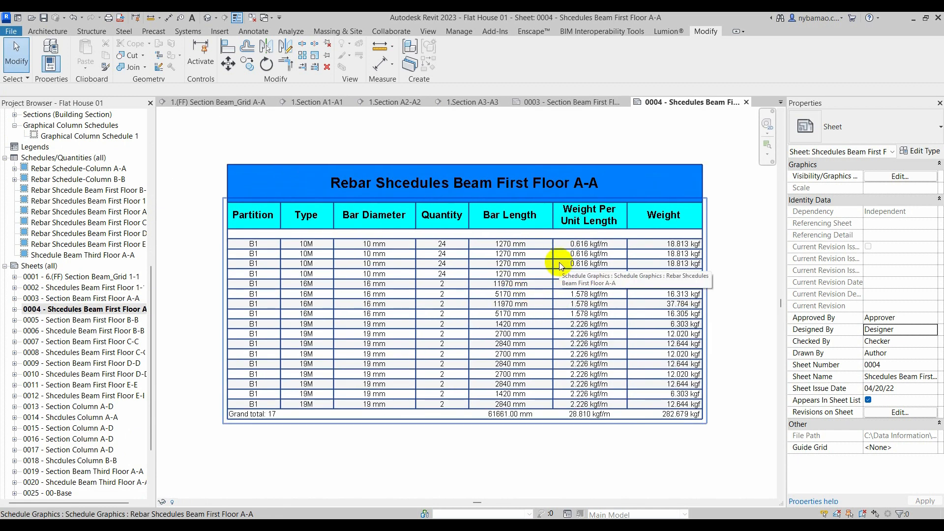
pyautogui.click(600, 105)
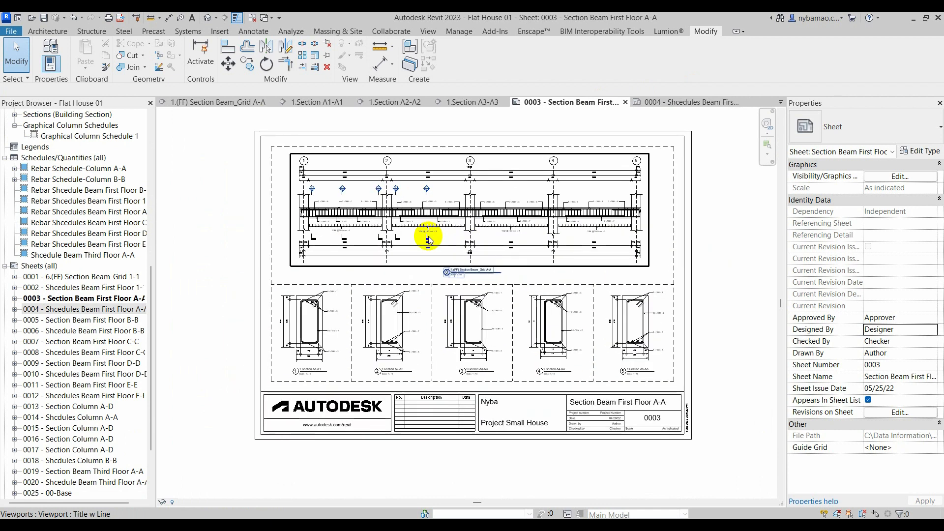